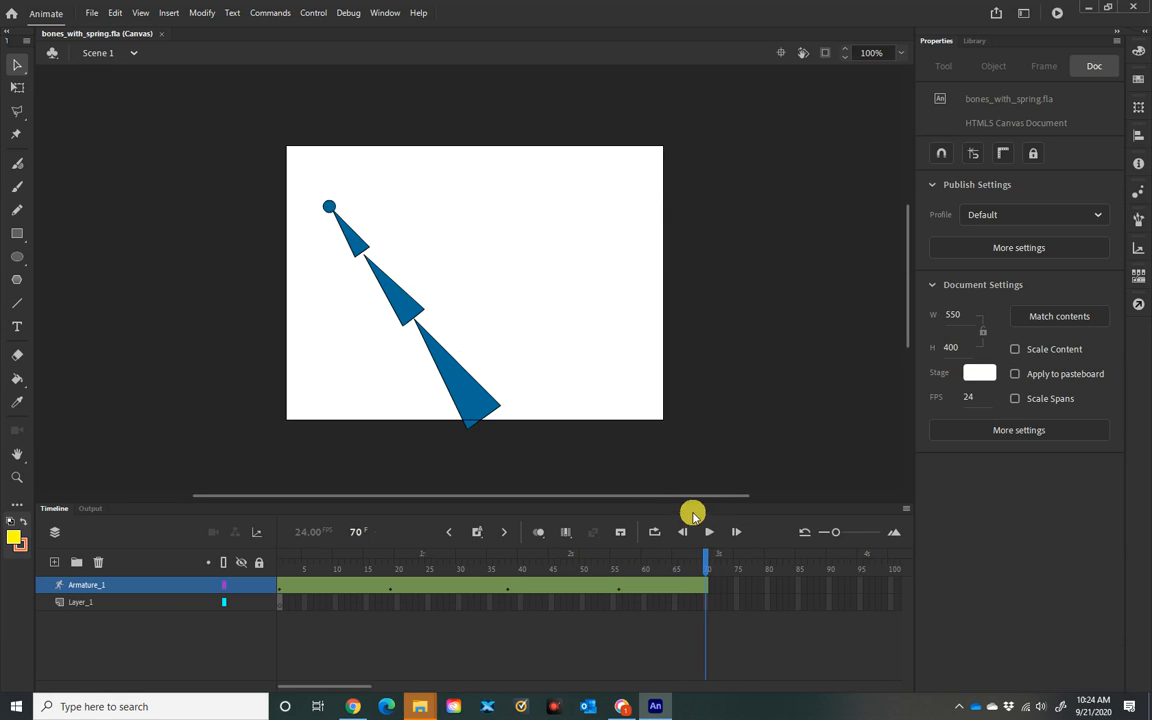
Step: Scrub the timeline back to frame 1 and inspect the ball and arm symbols in the Library
left_click_drag(707, 556, 275, 470)
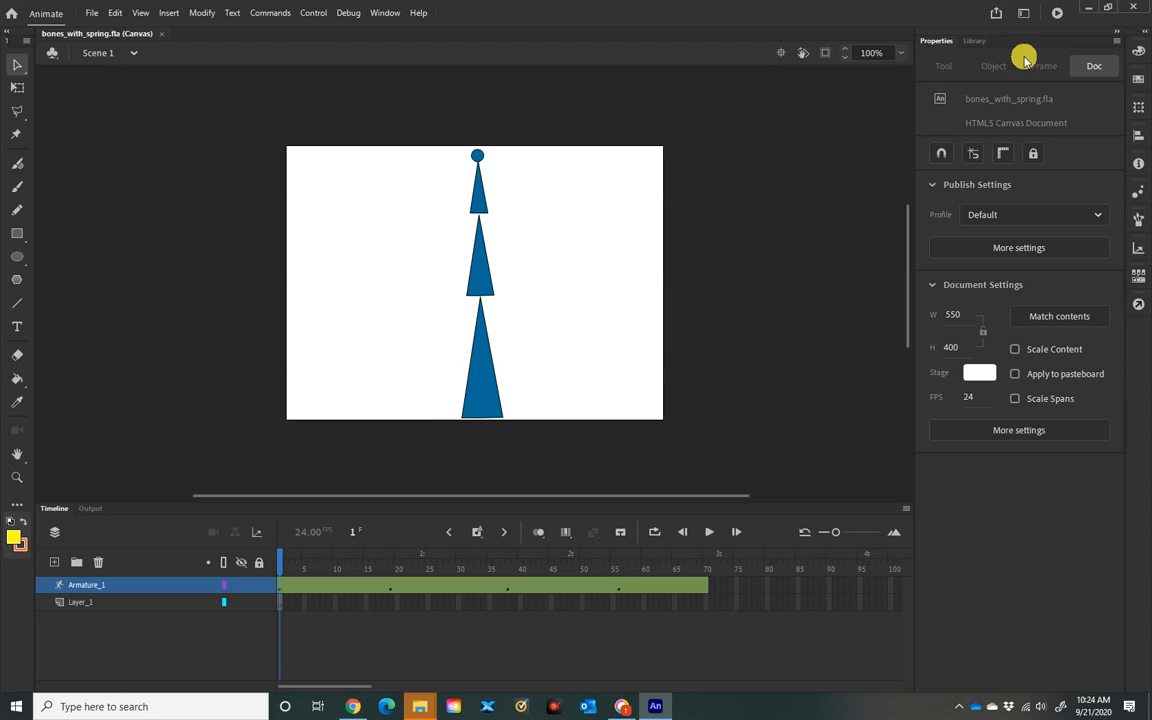
left_click(975, 41)
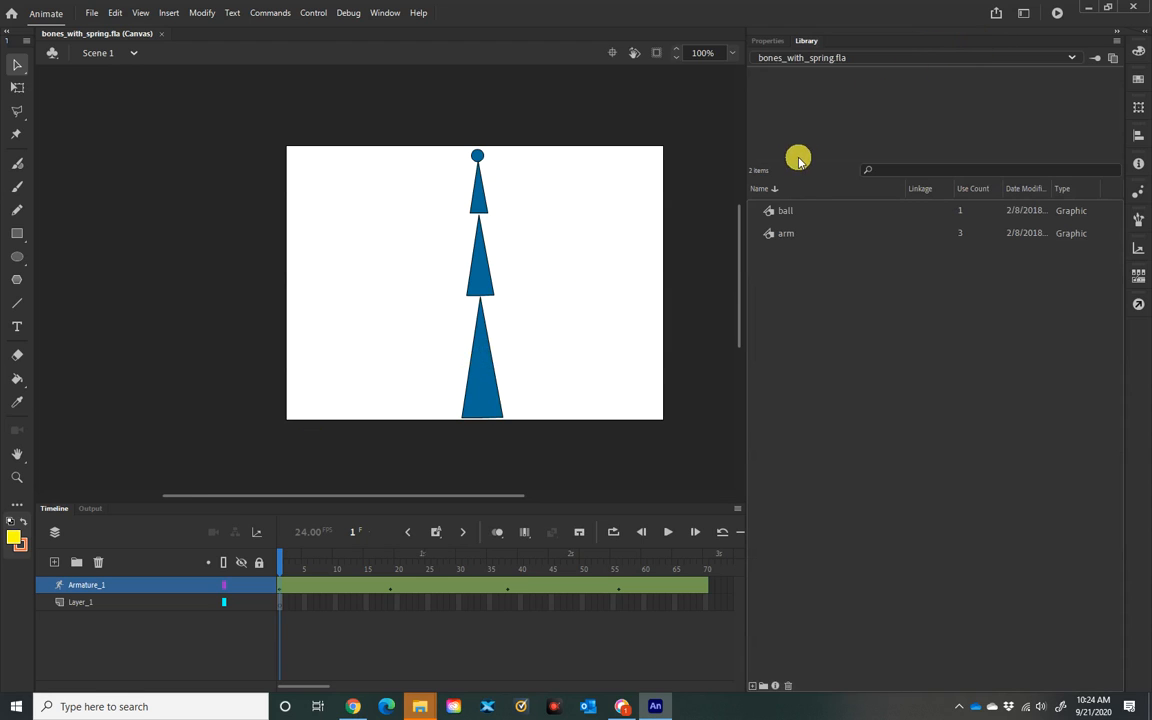
left_click(778, 231)
left_click(783, 212)
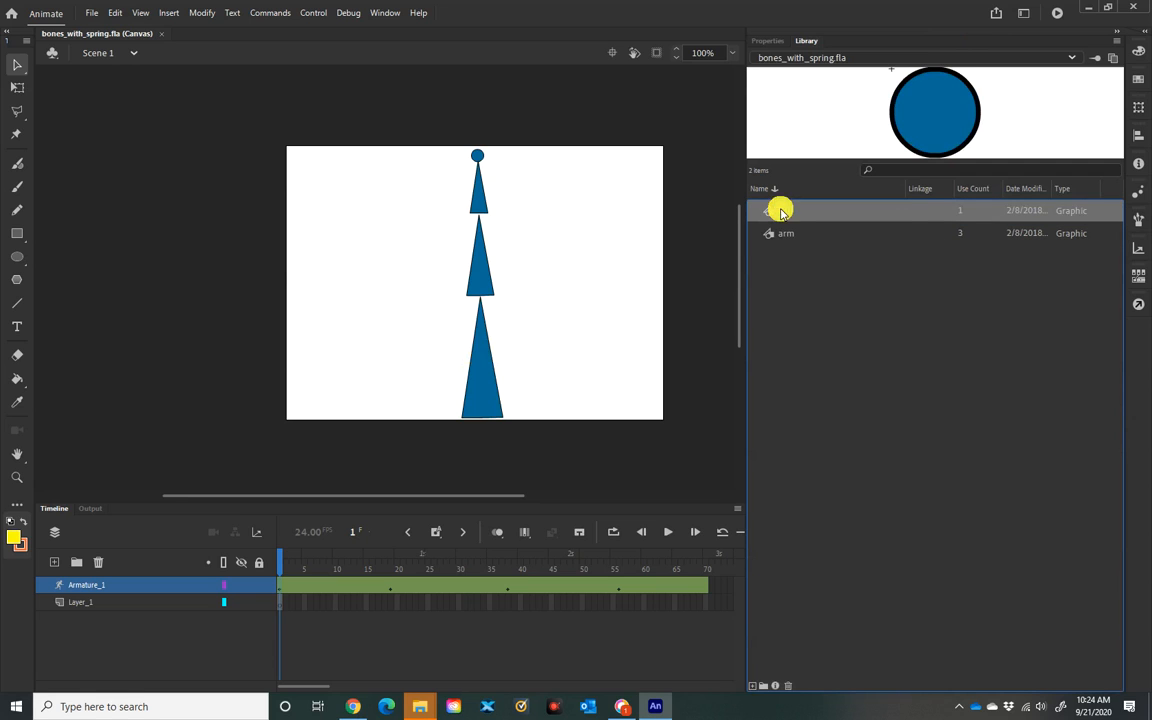
Step: Nudge the armature's ball end slightly at frame 19 to adjust that pose, then return to frame 1
left_click(480, 364)
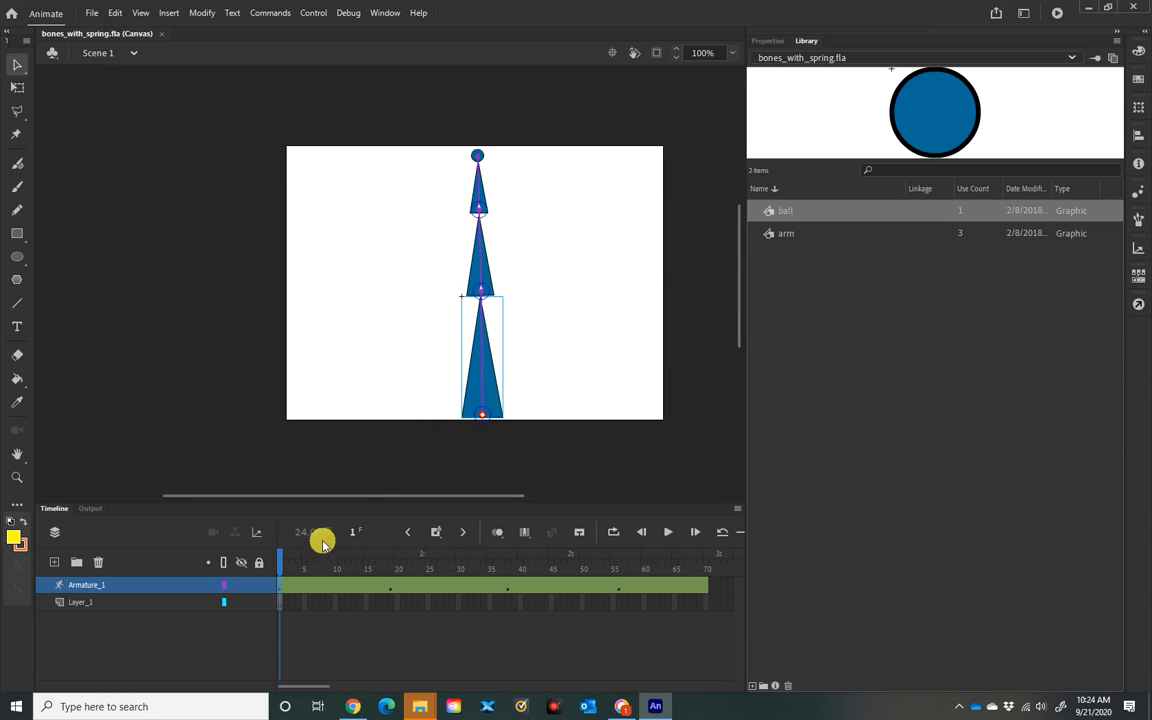
left_click_drag(284, 562, 393, 565)
left_click(331, 251)
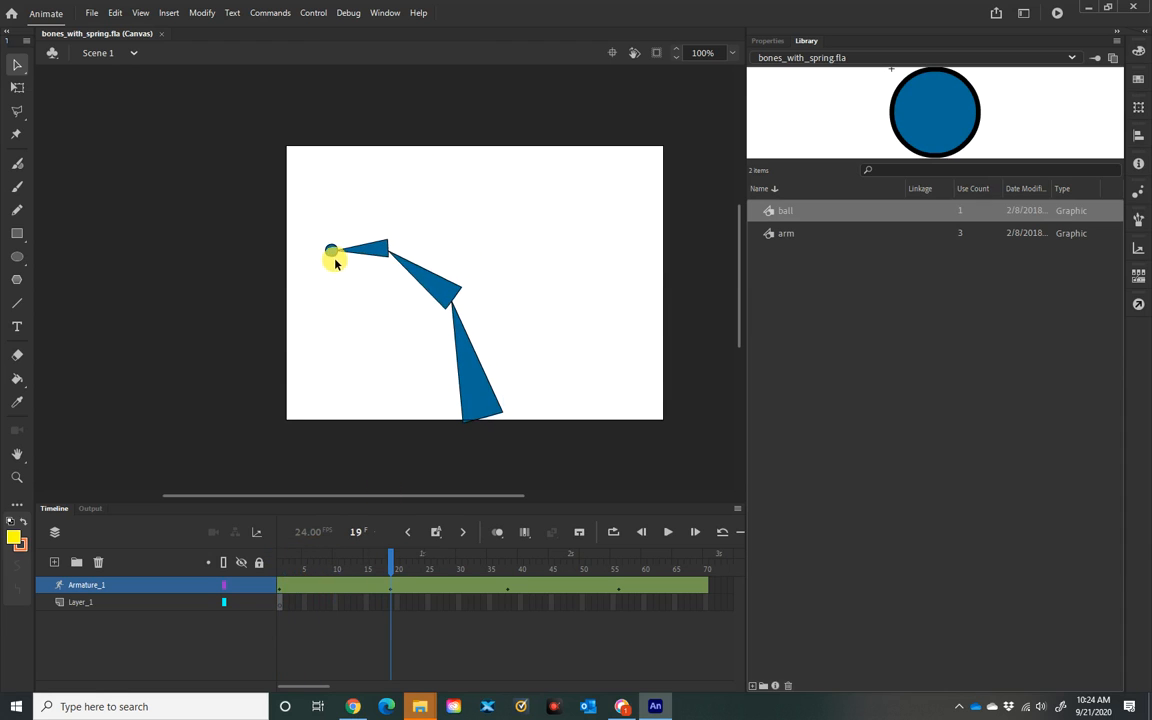
left_click_drag(331, 251, 316, 260)
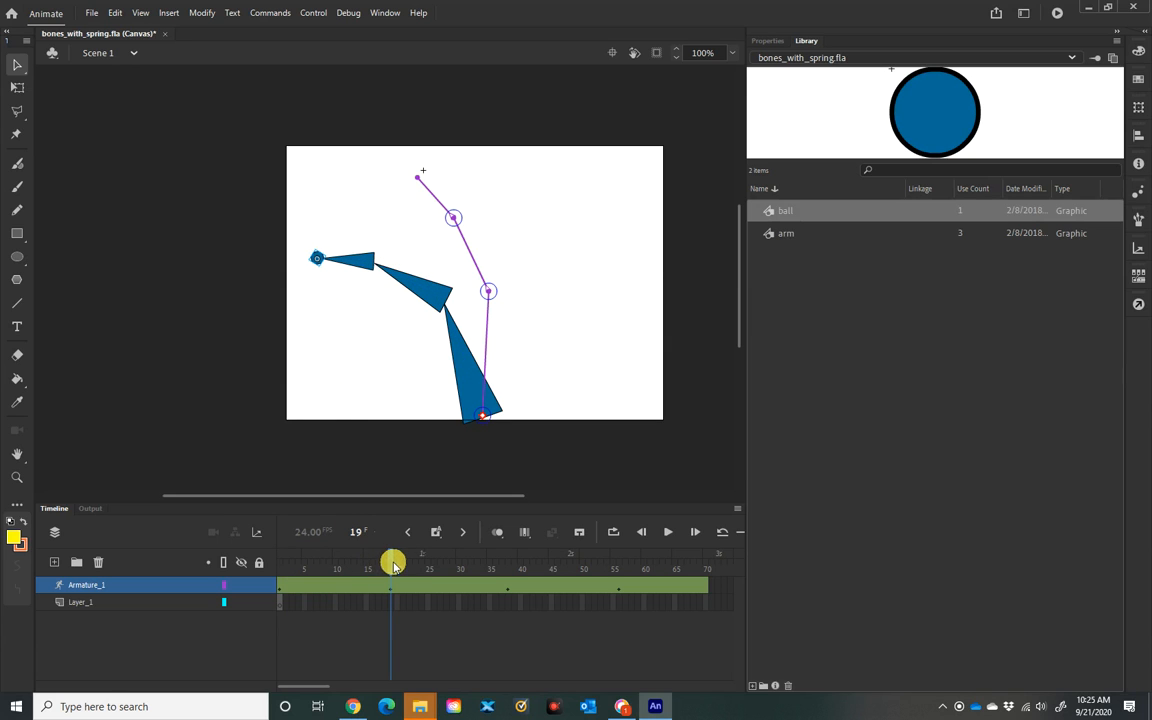
left_click_drag(396, 555, 115, 505)
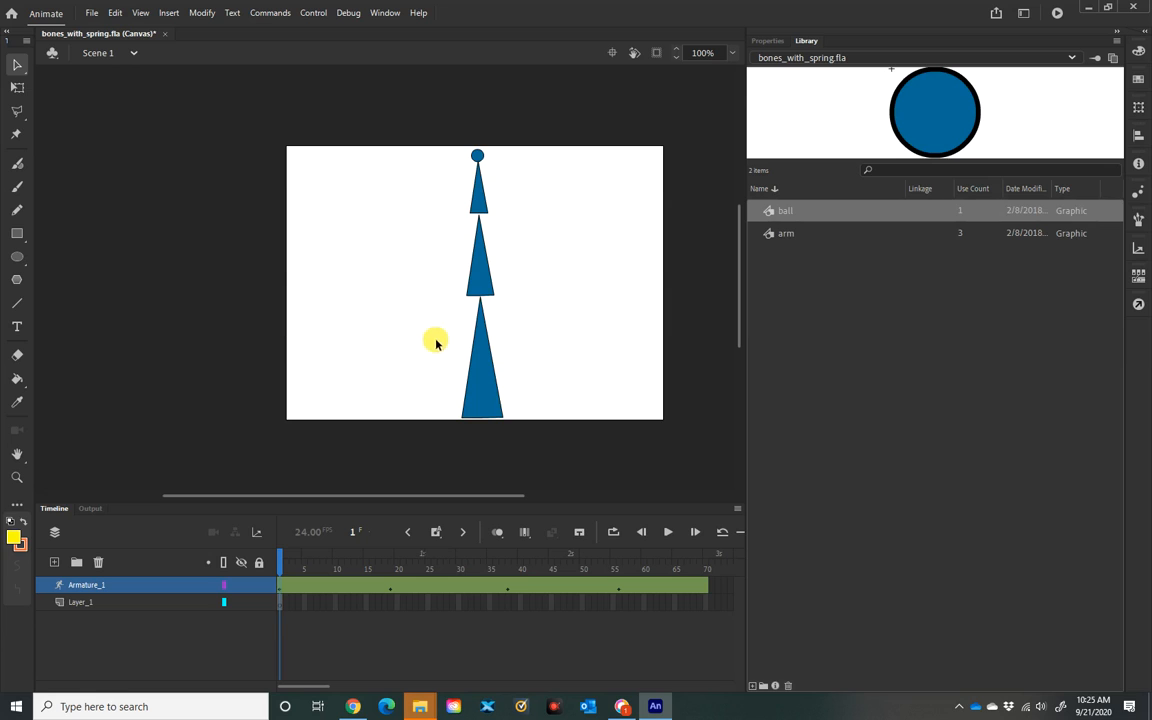
Step: Select the bottom bone of the armature and set its spring Strength to 64, keeping Damping at 50
left_click(482, 398)
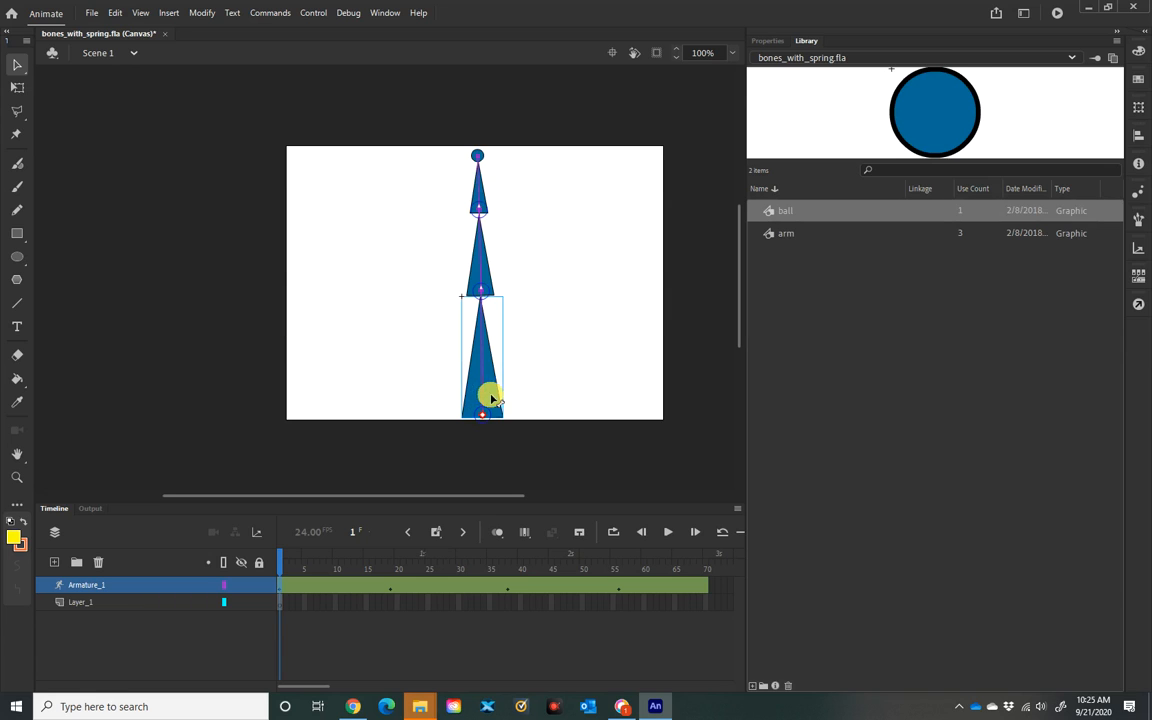
left_click(768, 40)
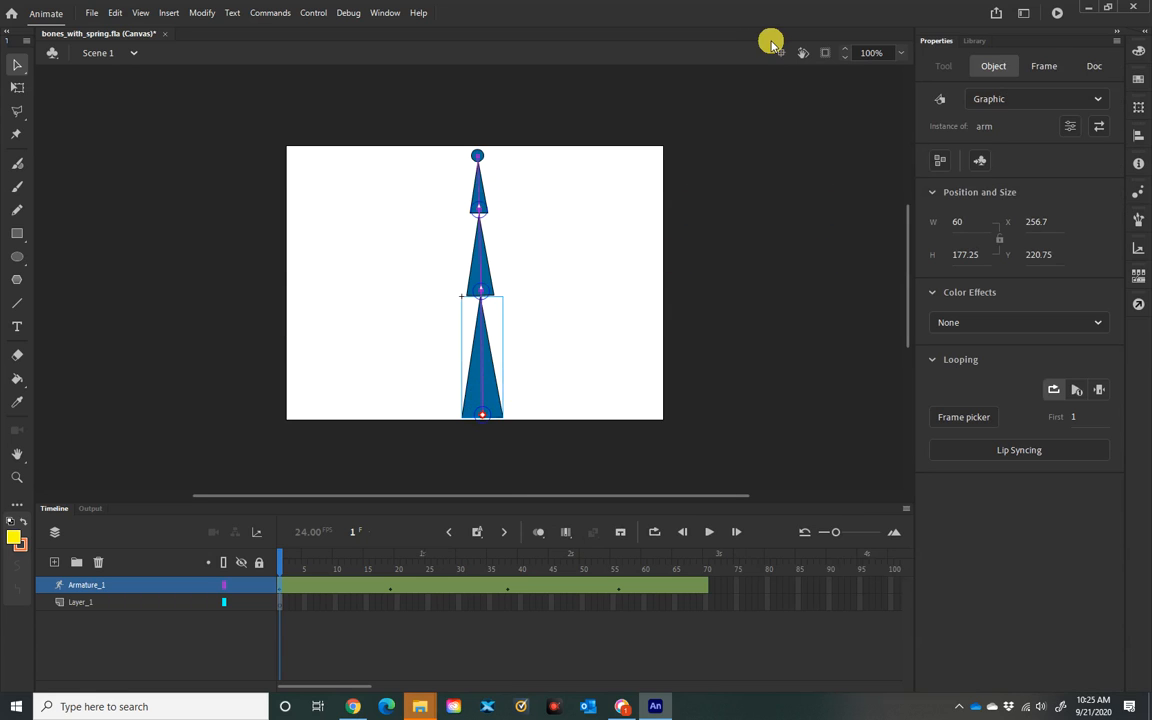
left_click(484, 394)
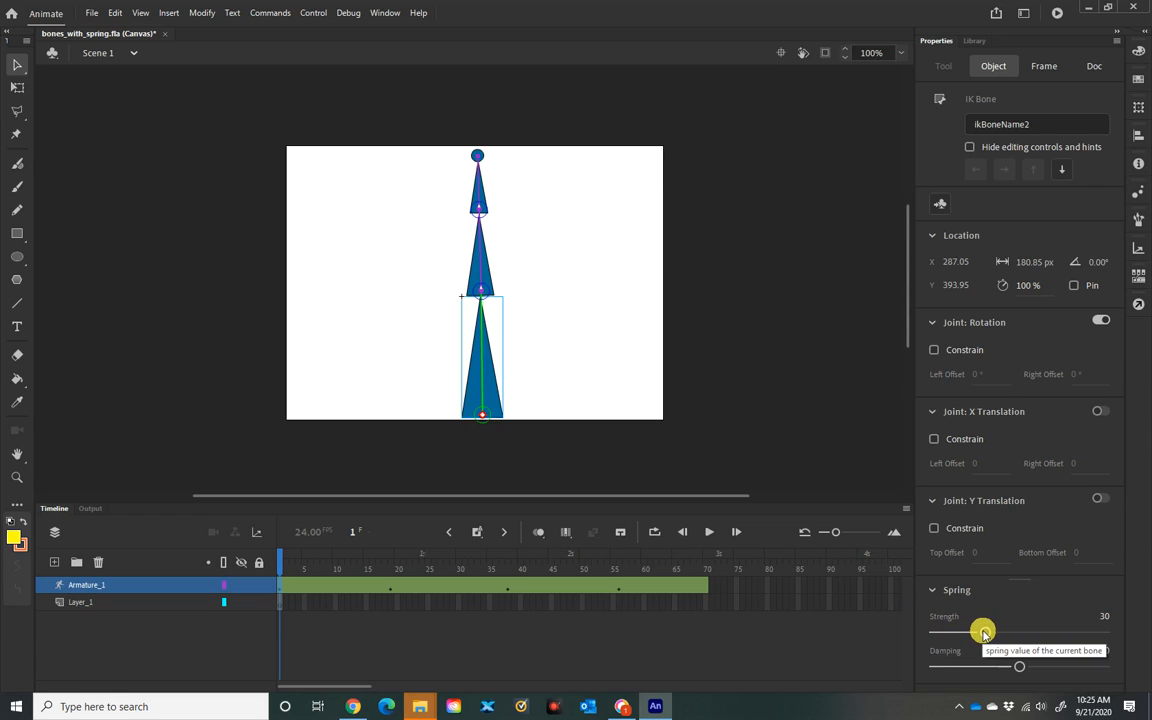
left_click(1031, 633)
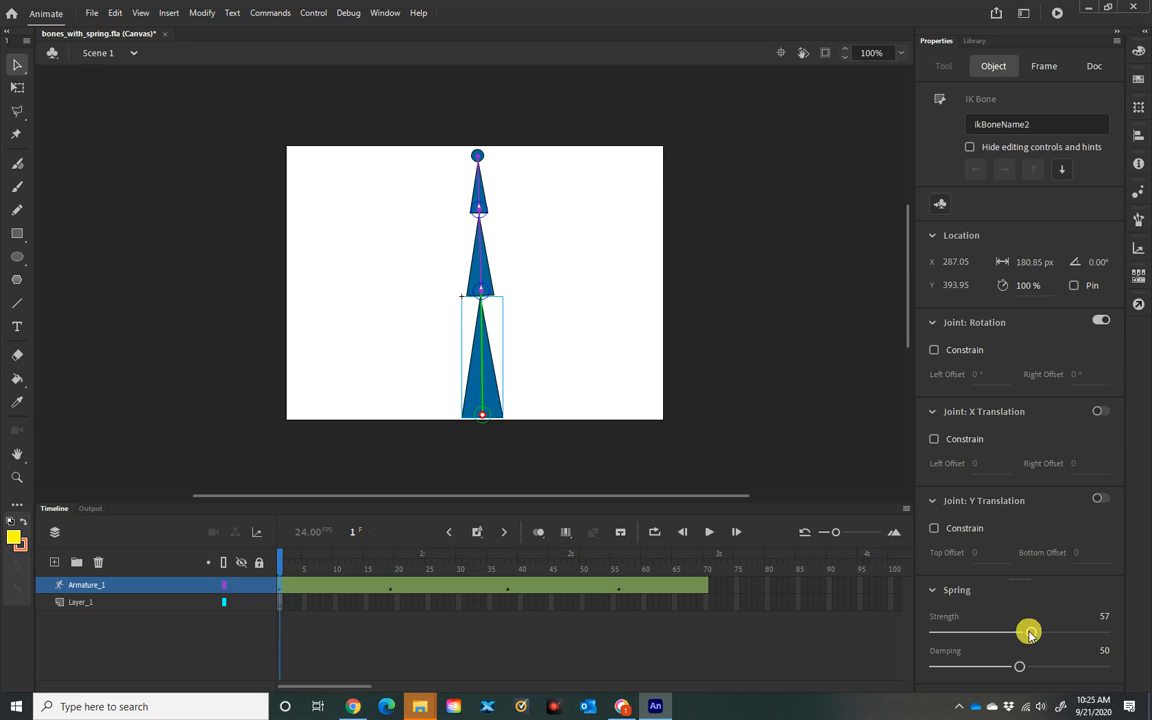
left_click(1042, 633)
left_click(1017, 665)
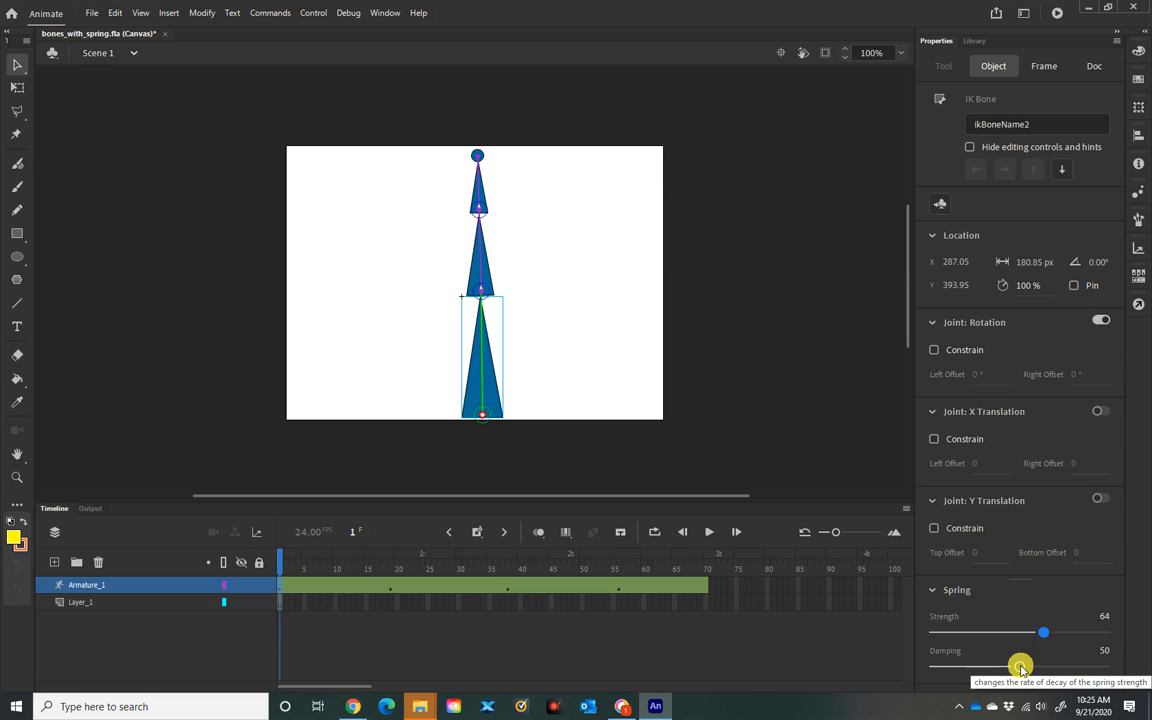
Step: Inspect the spring Strength settings of the middle and top bones, then reselect the bottom bone
left_click(481, 272)
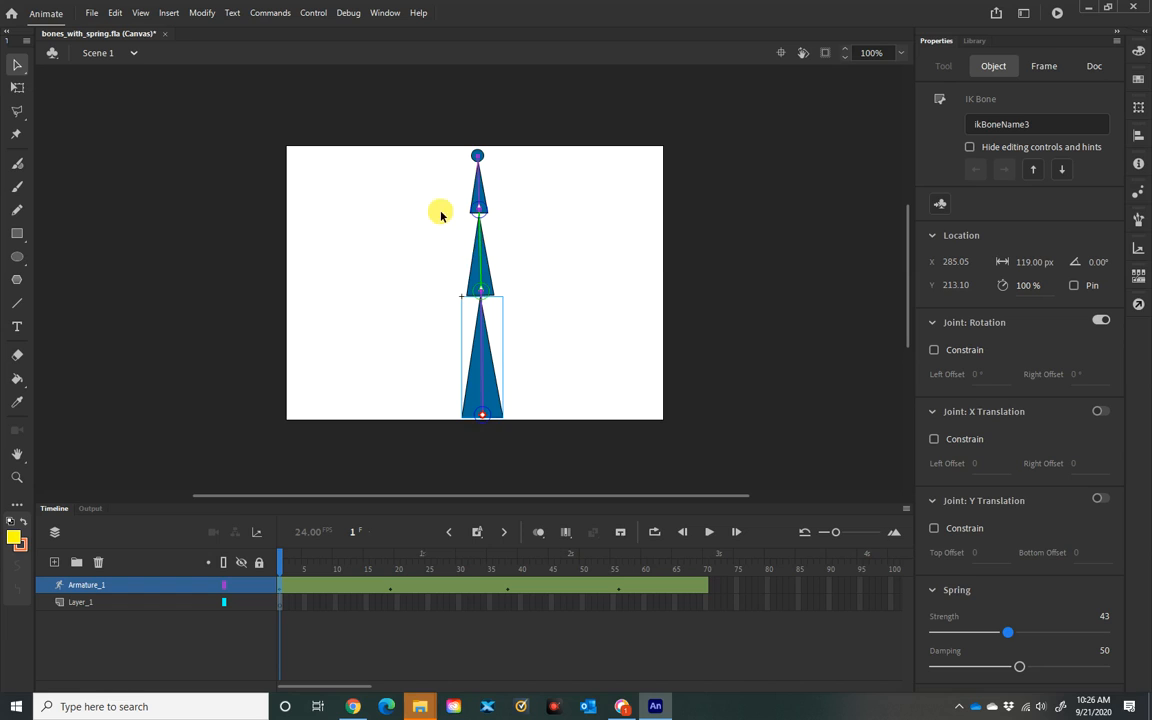
left_click(481, 197)
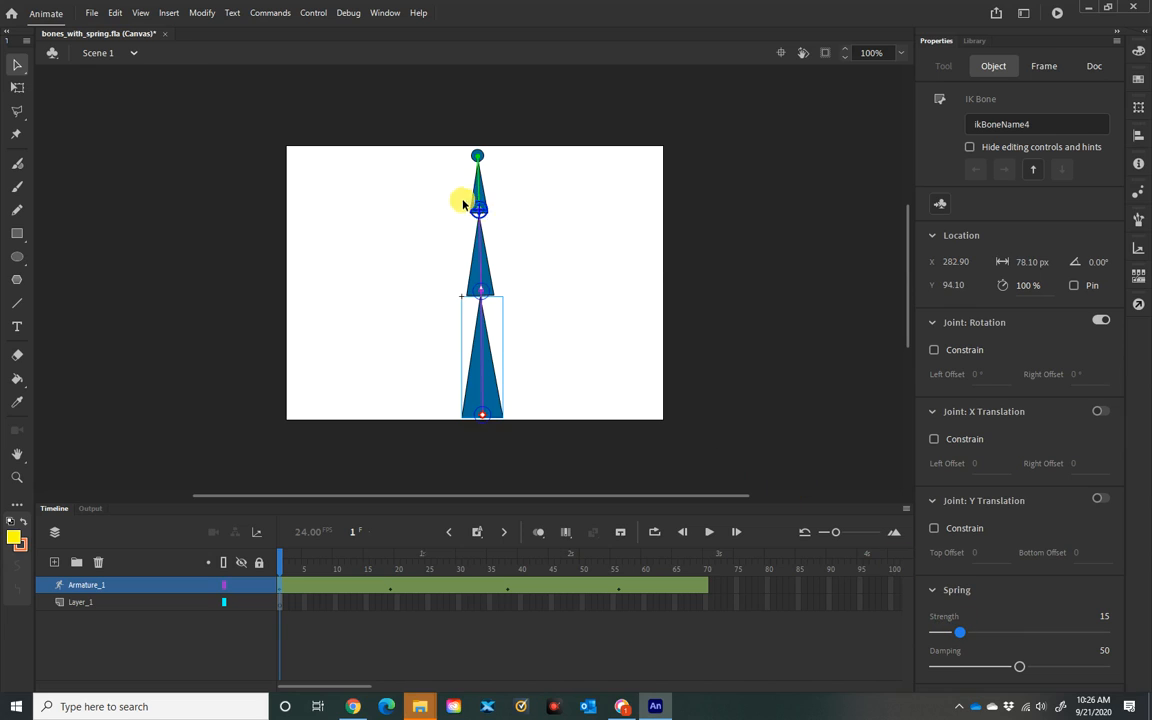
left_click(481, 264)
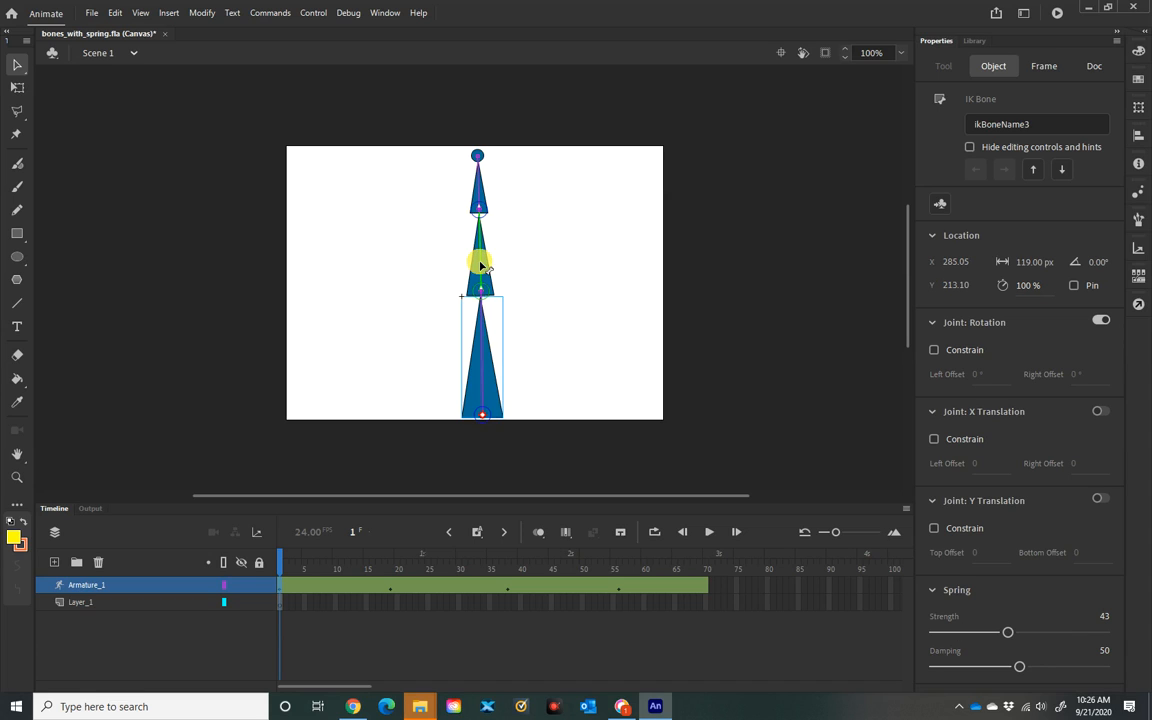
left_click(480, 374)
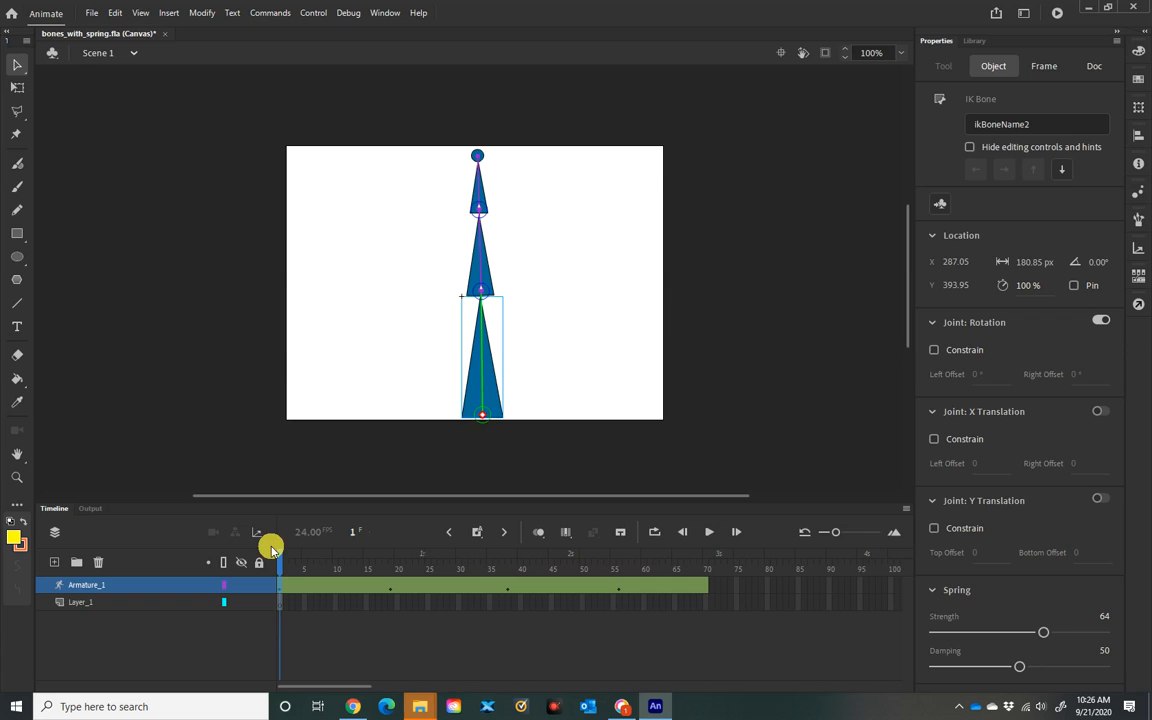
Step: Scrub through the animation and extend the armature layer's frames to frame 100
left_click_drag(280, 561, 681, 570)
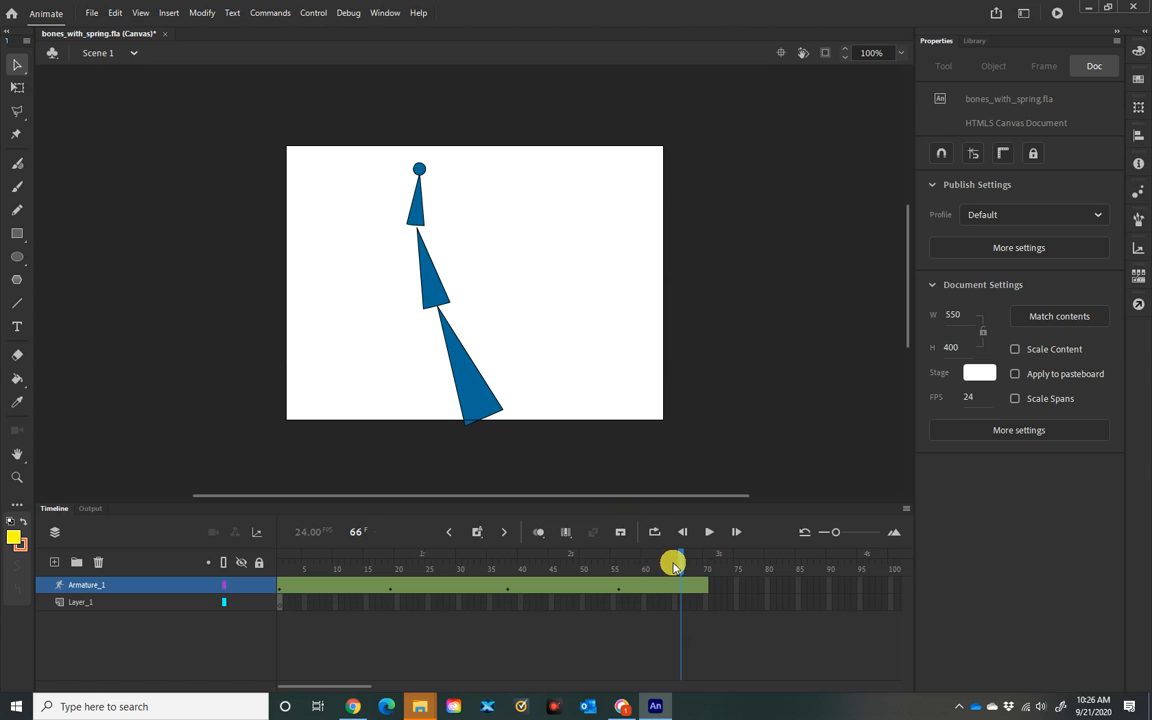
left_click(636, 563)
left_click_drag(636, 563, 812, 560)
left_click(894, 589)
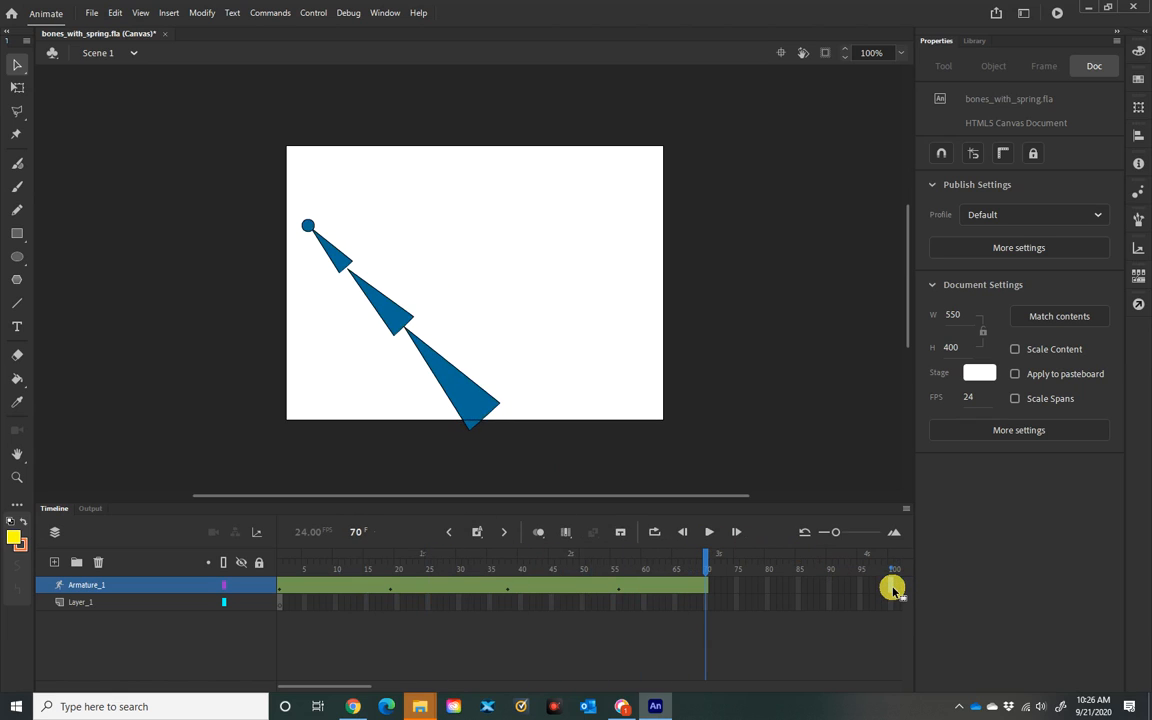
key("F5")
Step: Play the spring animation from frame 1 to preview the bone motion
left_click_drag(890, 567, 197, 480)
left_click(197, 478)
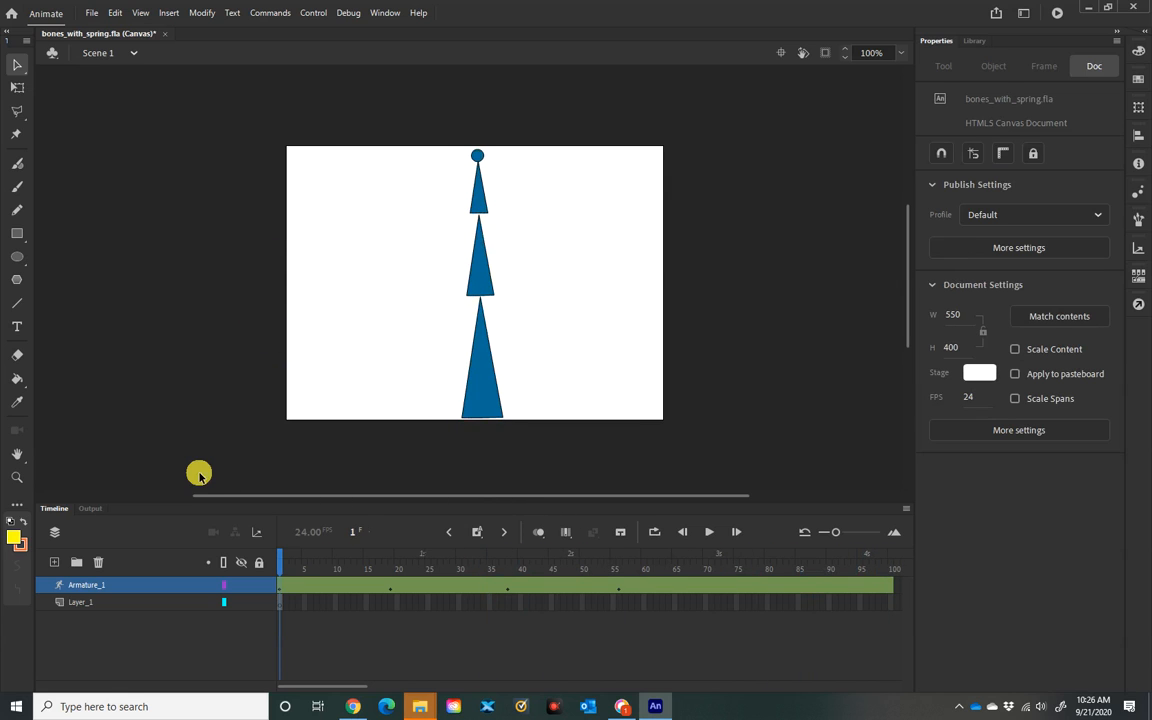
key("Return")
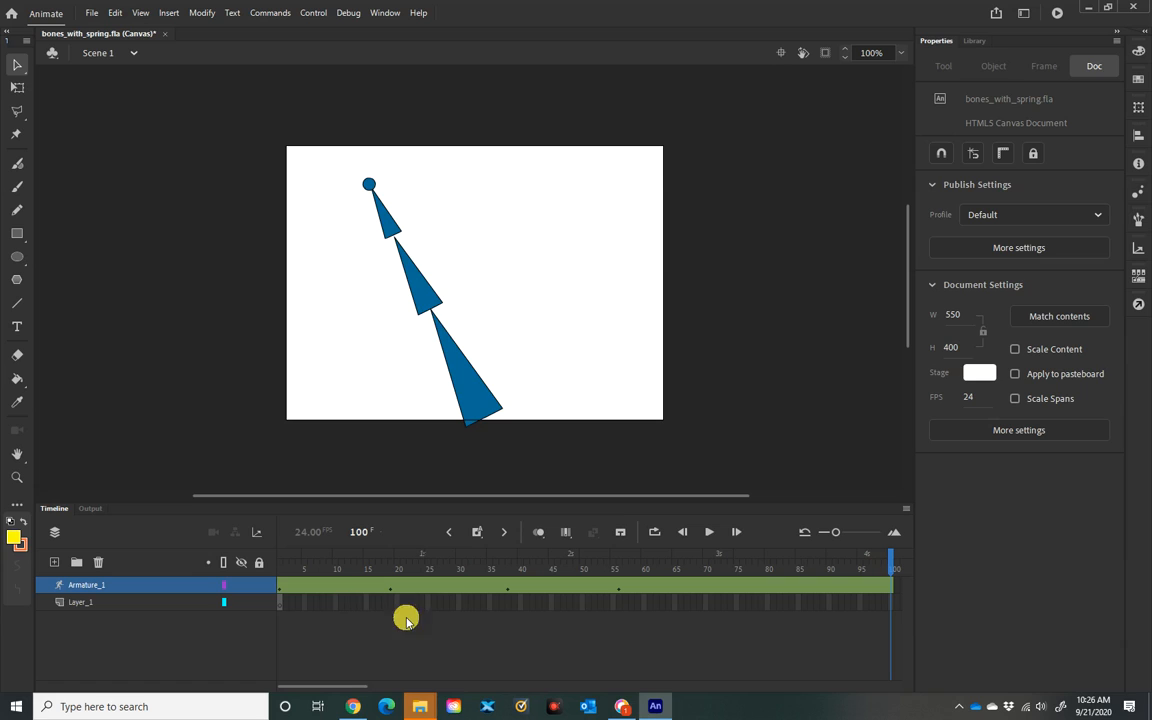
left_click(620, 592)
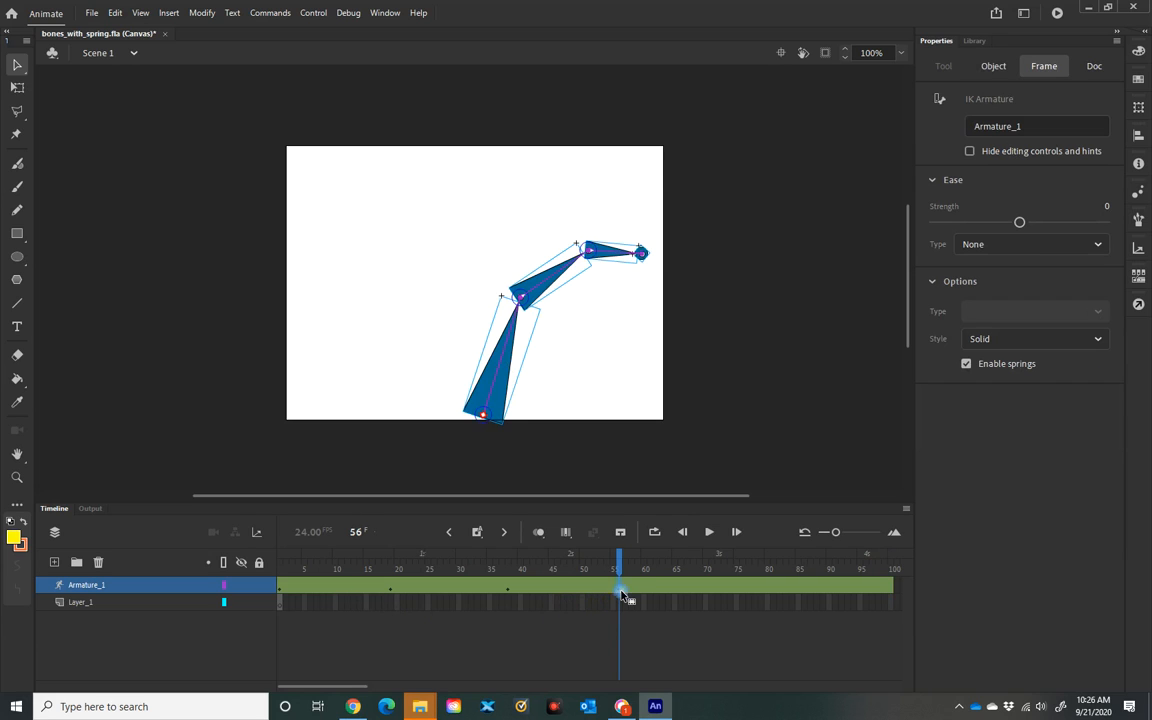
left_click_drag(620, 555, 250, 515)
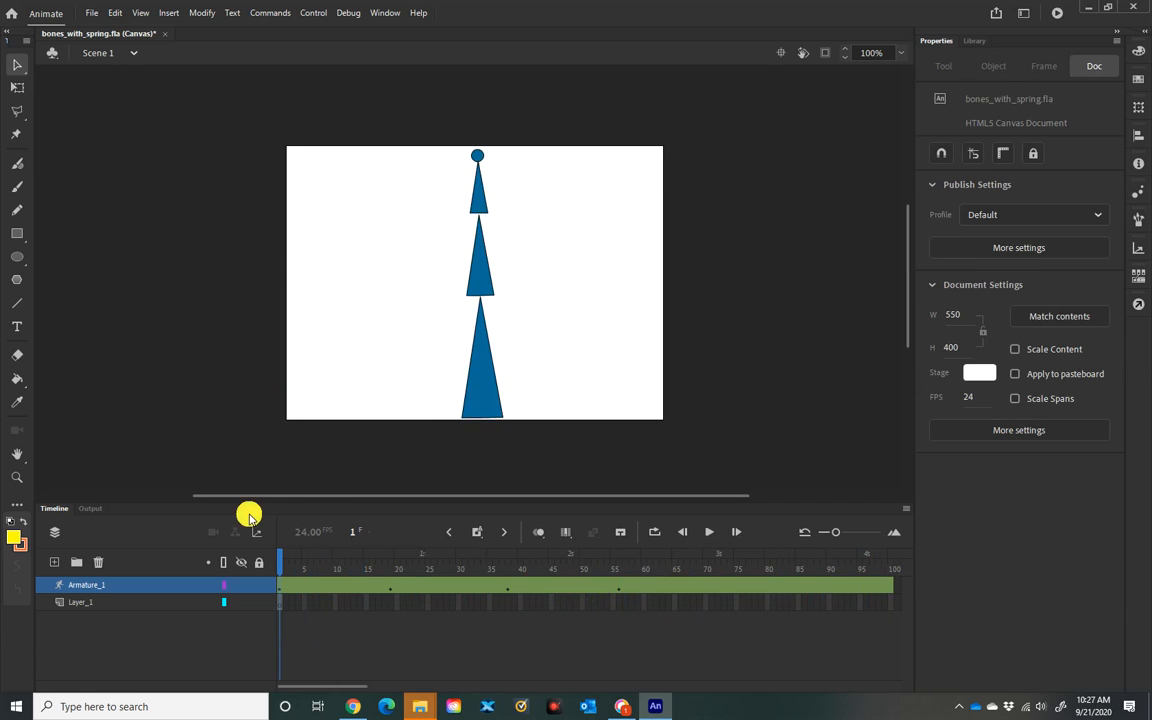
key("Return")
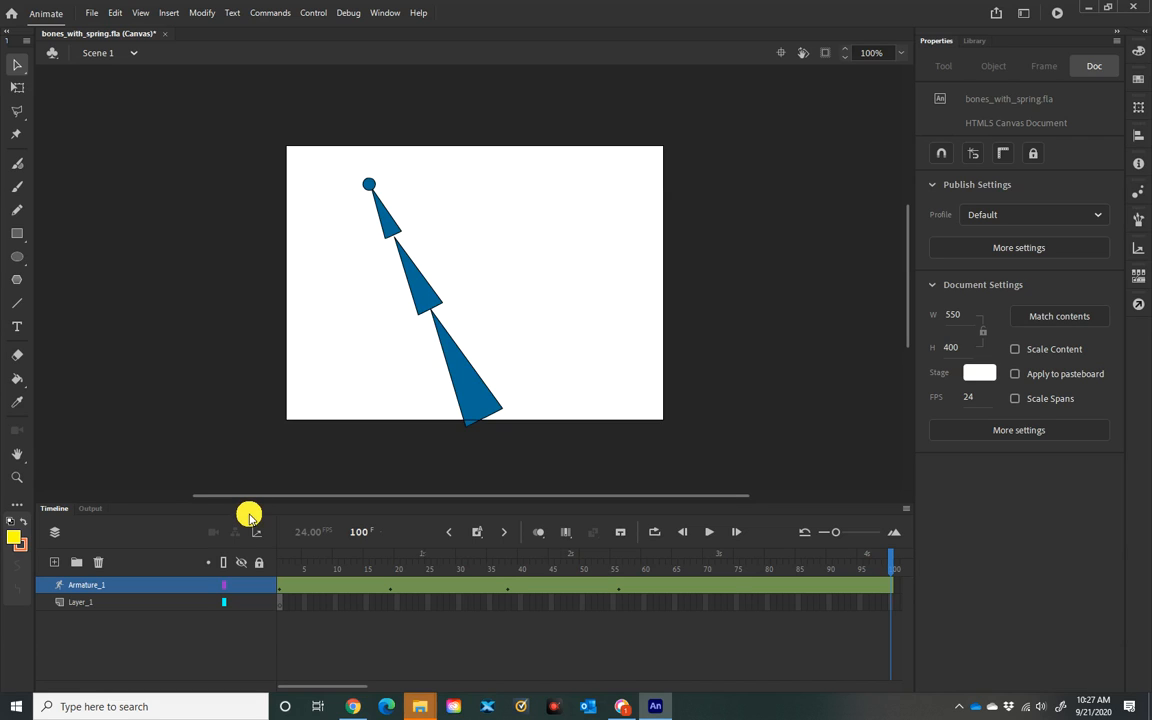
Step: Hide the Armature_1 layer and add a new layer above it, selecting its first frame
left_click(240, 585)
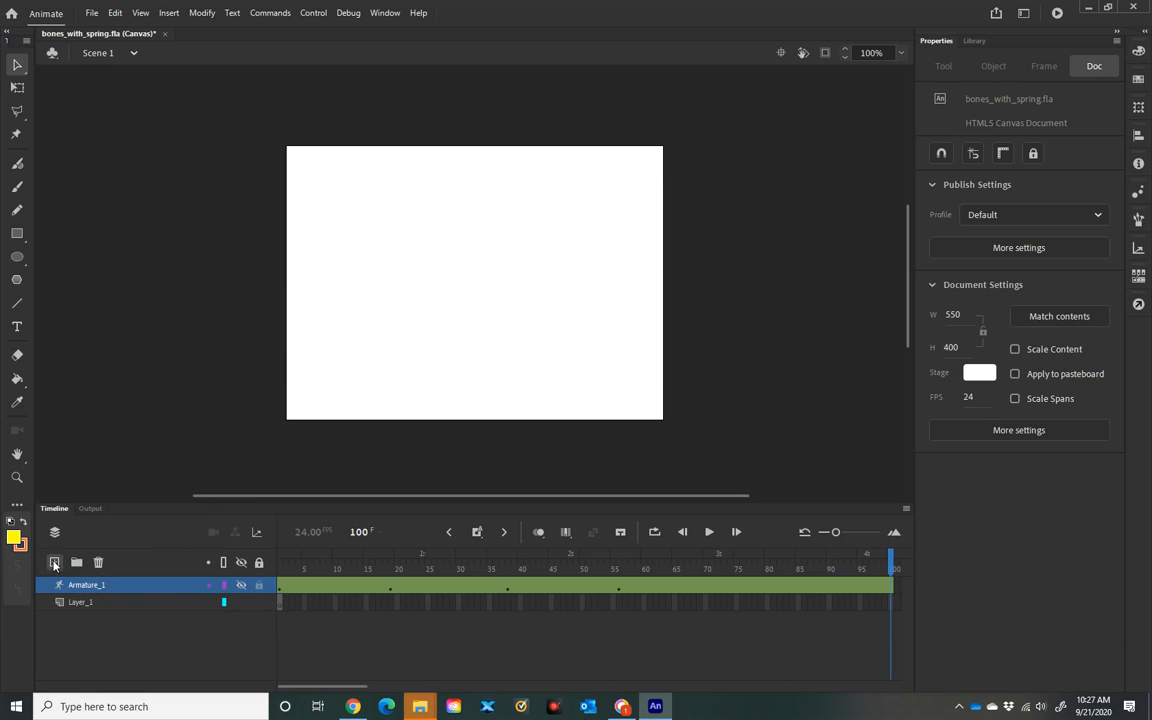
left_click(52, 563)
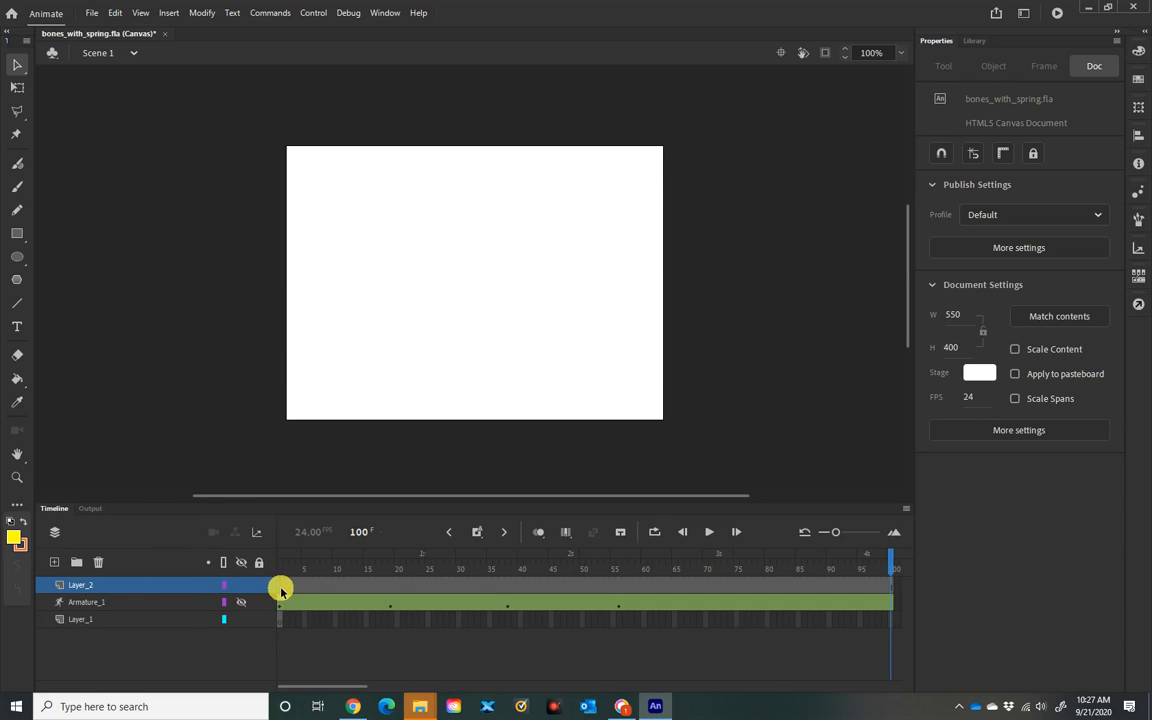
left_click(282, 593)
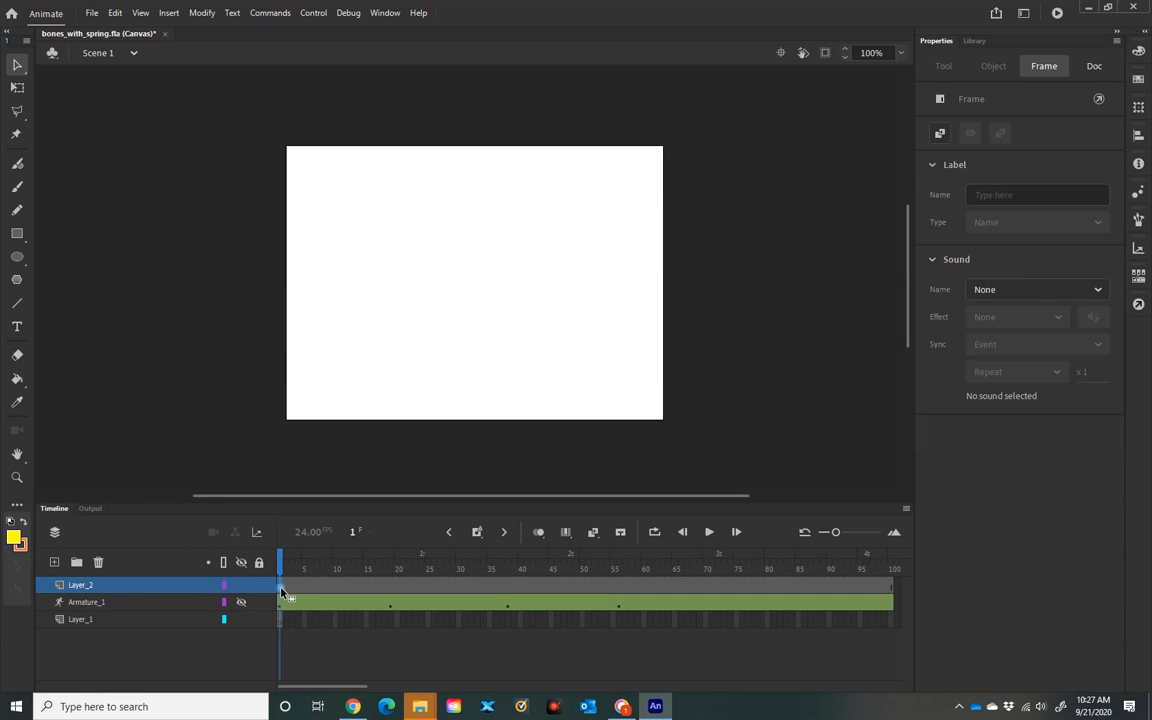
Step: Place two arm symbol instances from the Library onto the new layer, stacked vertically near the stage's center
left_click(974, 41)
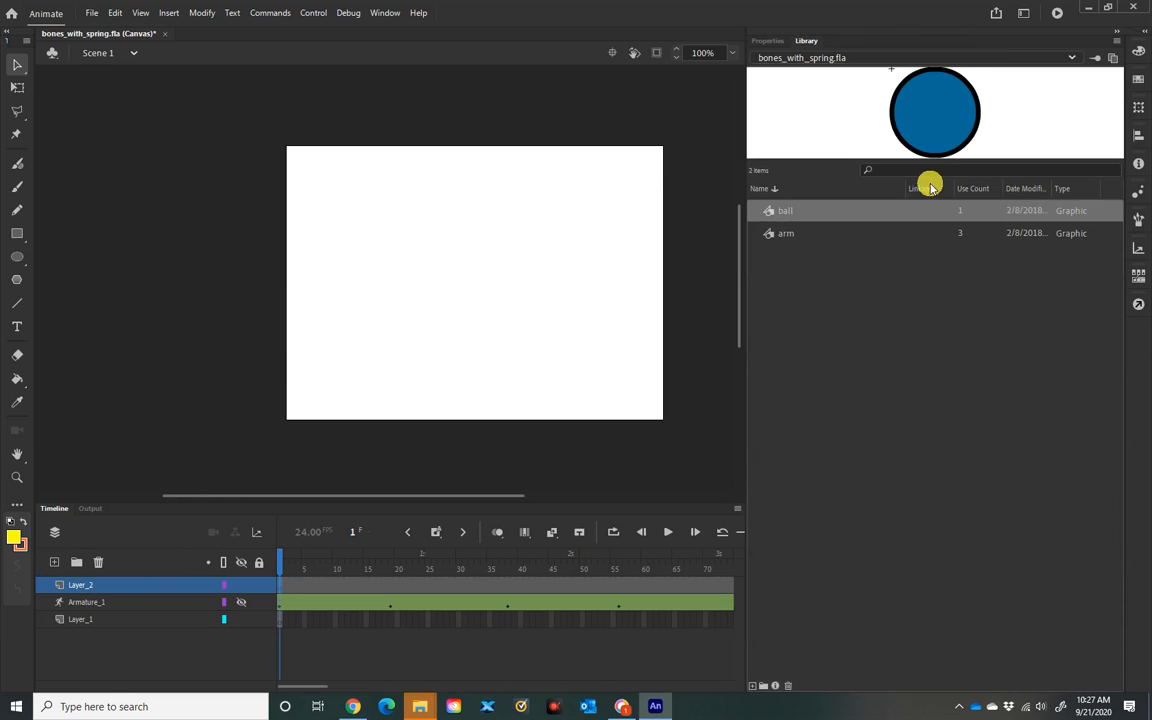
left_click(787, 234)
left_click_drag(942, 130, 951, 137)
left_click_drag(480, 318, 459, 355)
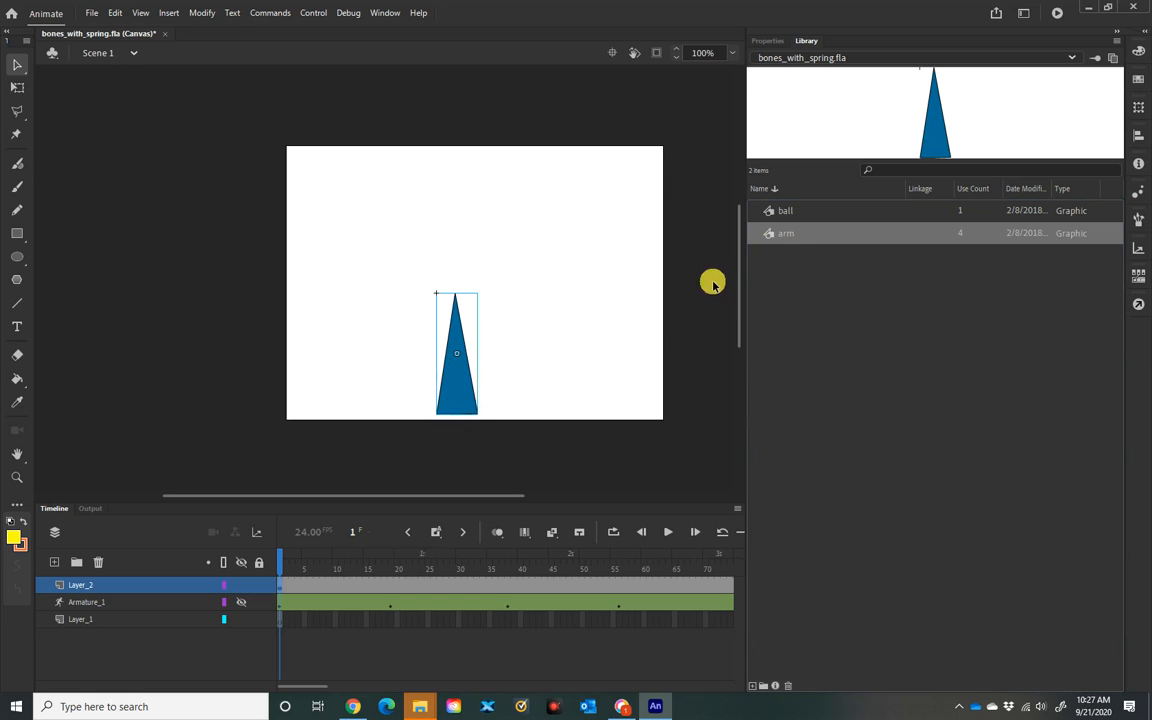
left_click_drag(774, 234, 935, 140)
left_click_drag(655, 152, 453, 253)
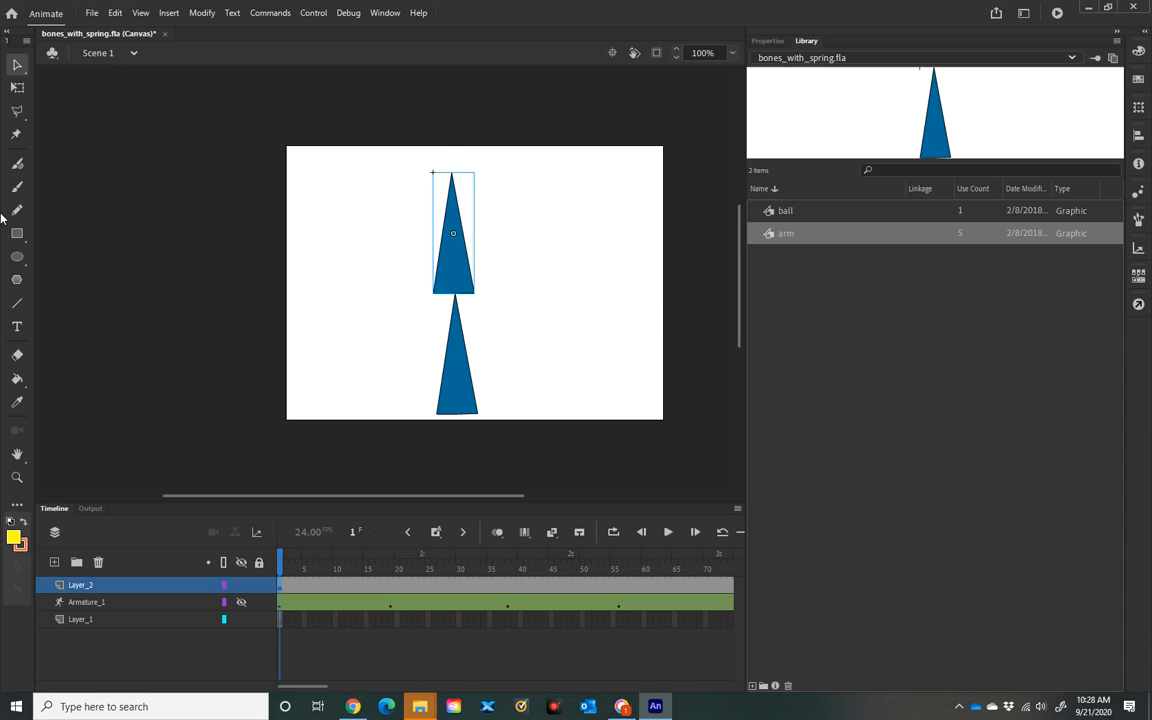
Step: Scale the upper arm instance shorter with the Free Transform tool and fit it atop the lower arm
left_click(17, 91)
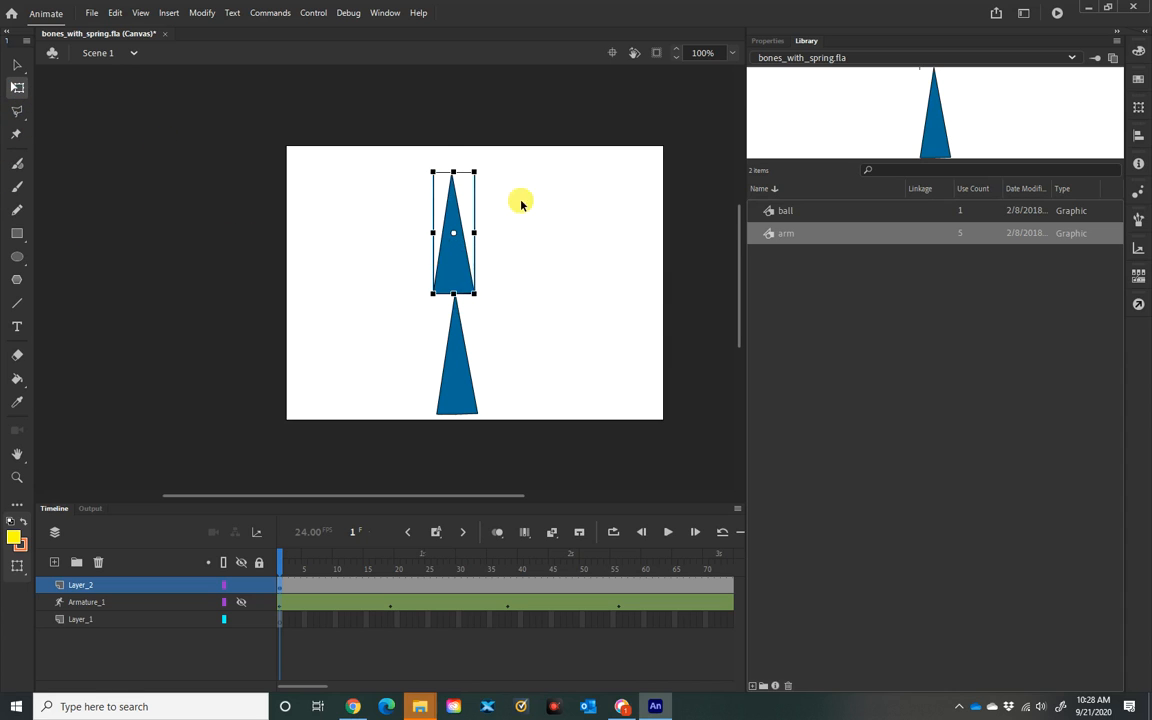
left_click_drag(453, 173, 462, 209)
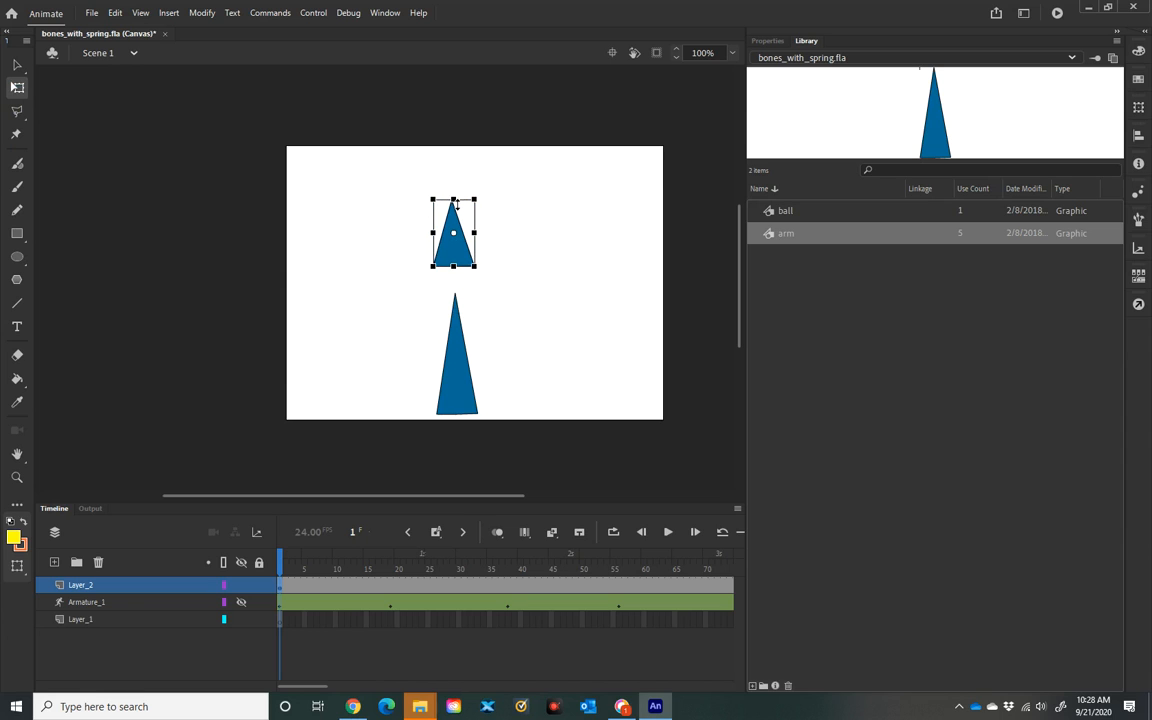
left_click(452, 258)
left_click_drag(453, 257, 455, 278)
left_click(477, 258)
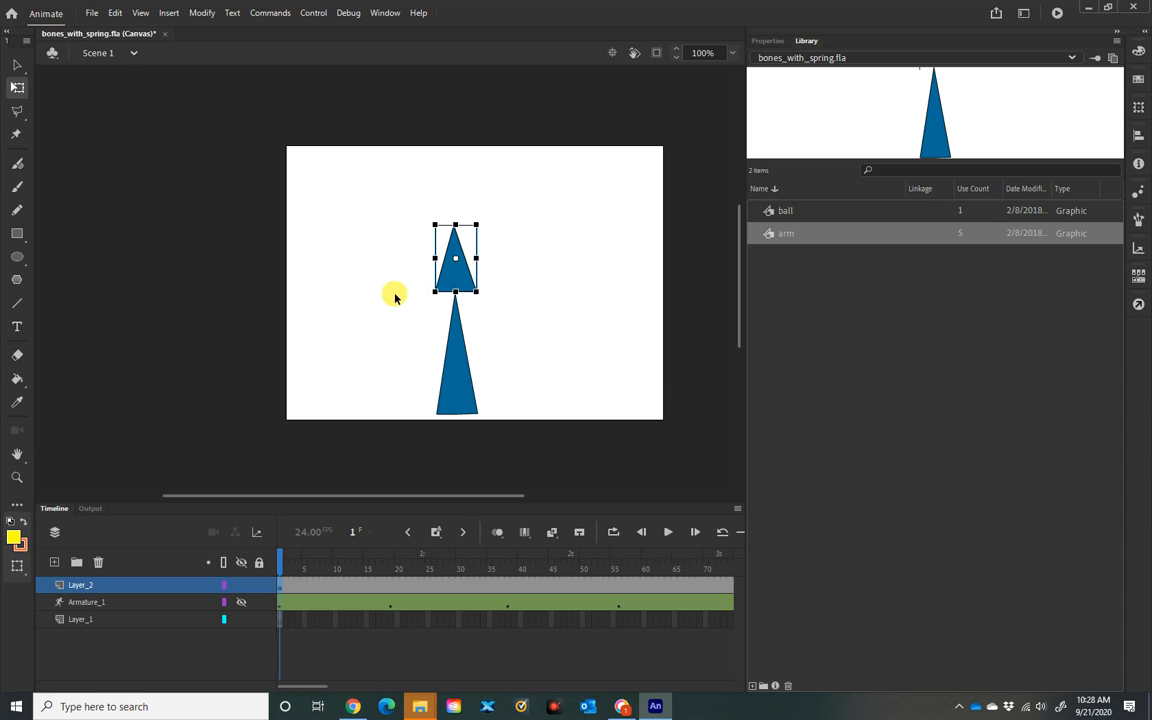
Step: Duplicate the shortened arm and place the copy directly above it, then select the middle arm
left_click_drag(453, 292, 447, 216)
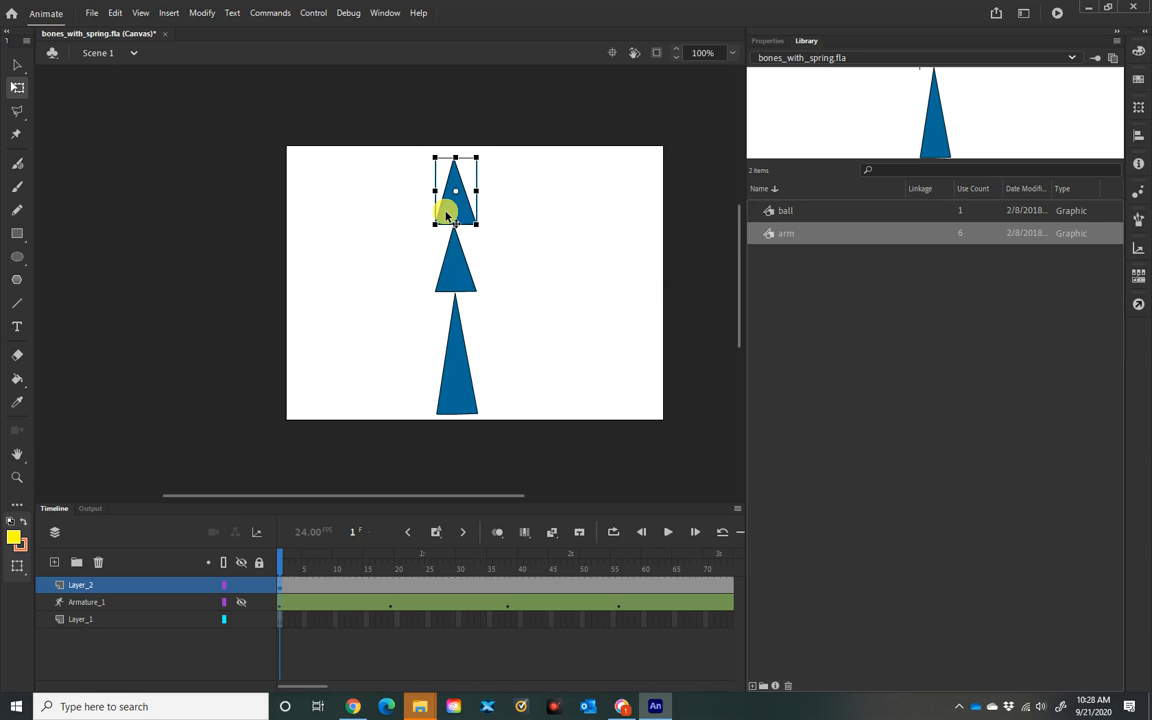
left_click(489, 278)
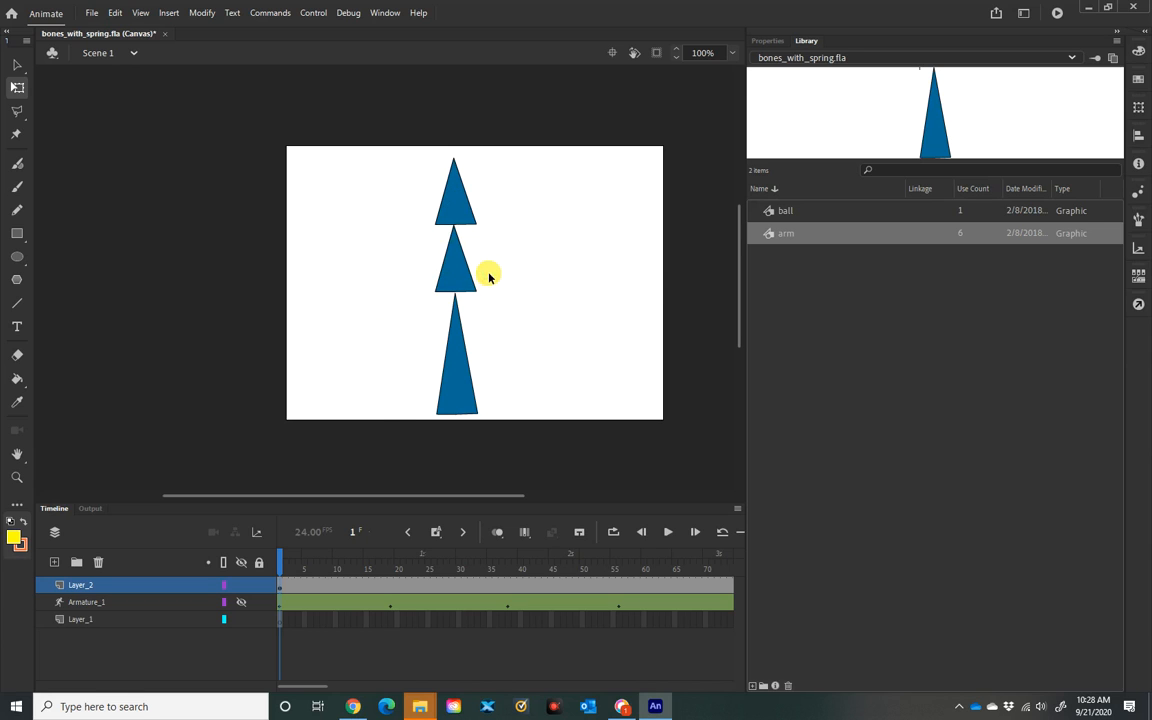
left_click(465, 381)
left_click(447, 284)
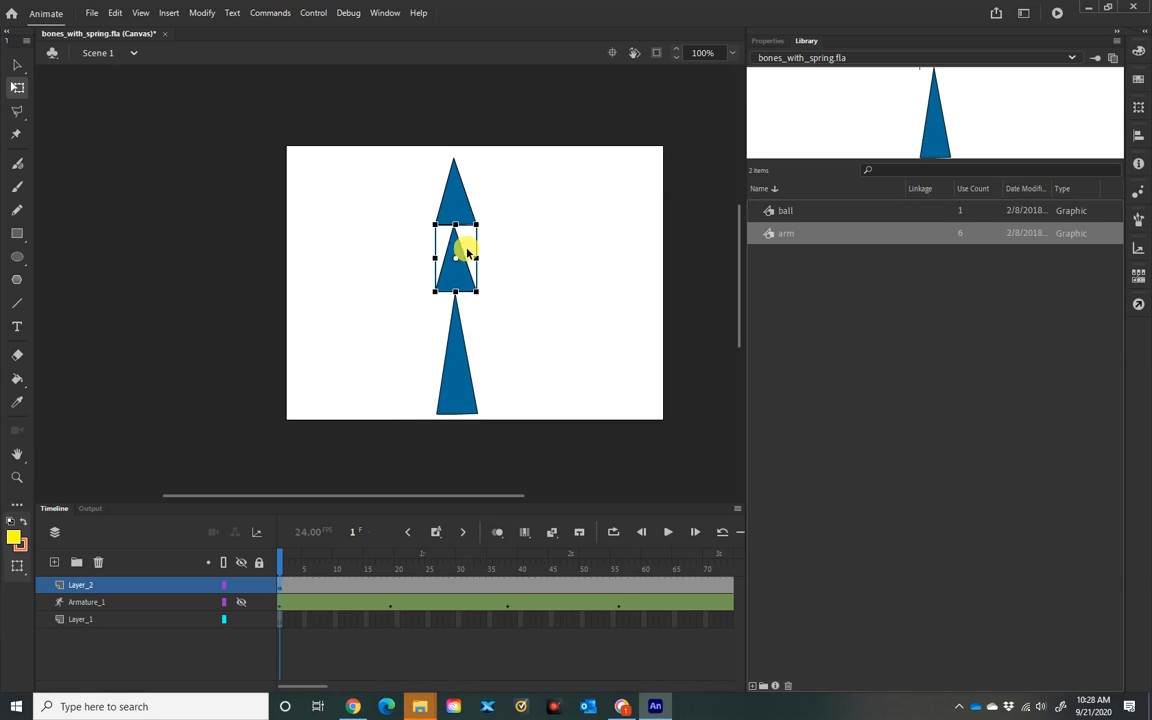
Step: Add the Bone tool to the toolbar from the drag-and-drop tools panel and select it
left_click(460, 200)
left_click(463, 381)
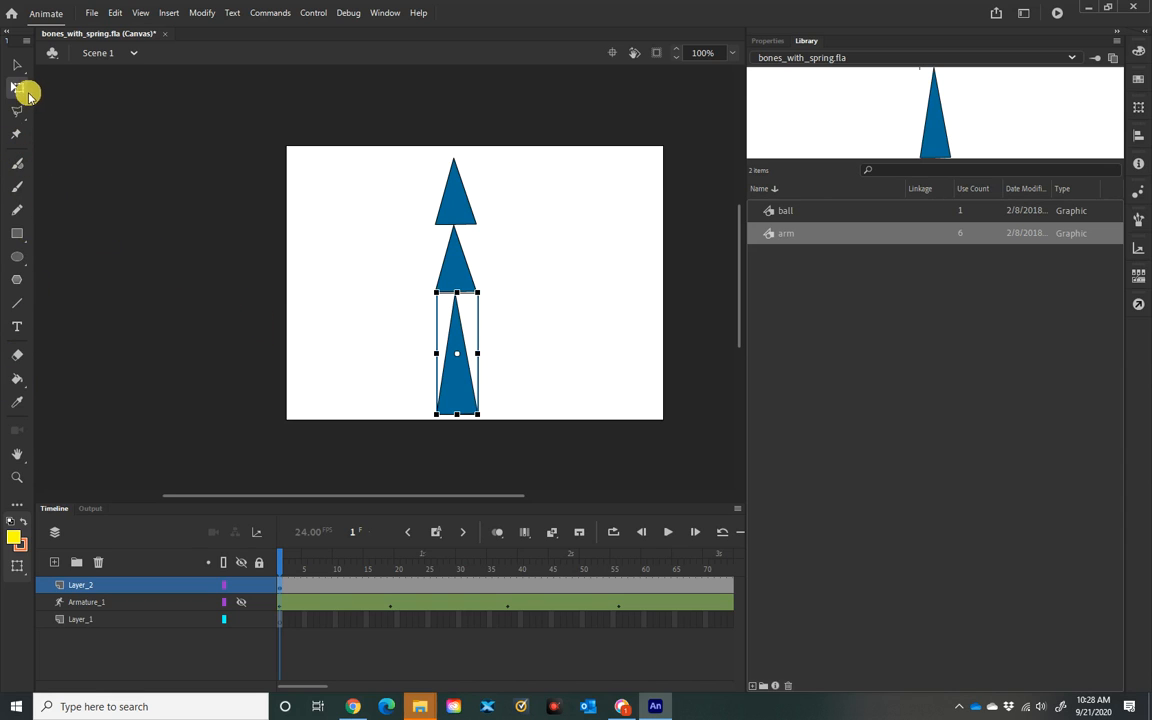
left_click(16, 507)
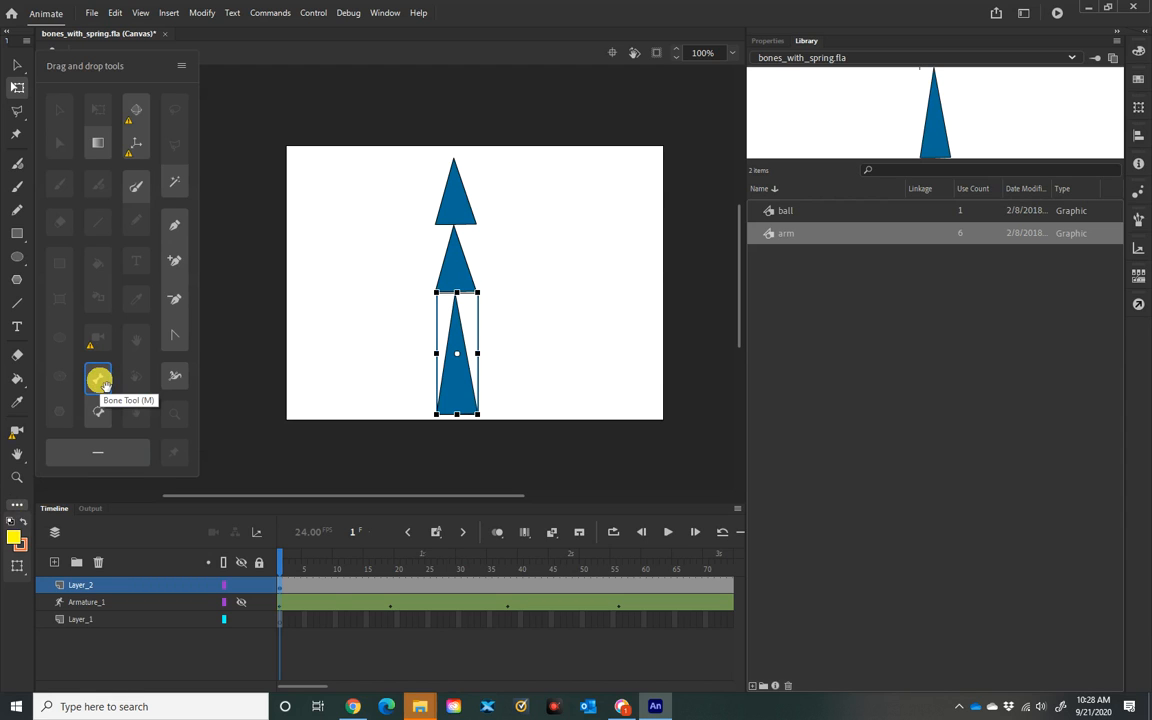
left_click_drag(105, 384, 110, 390)
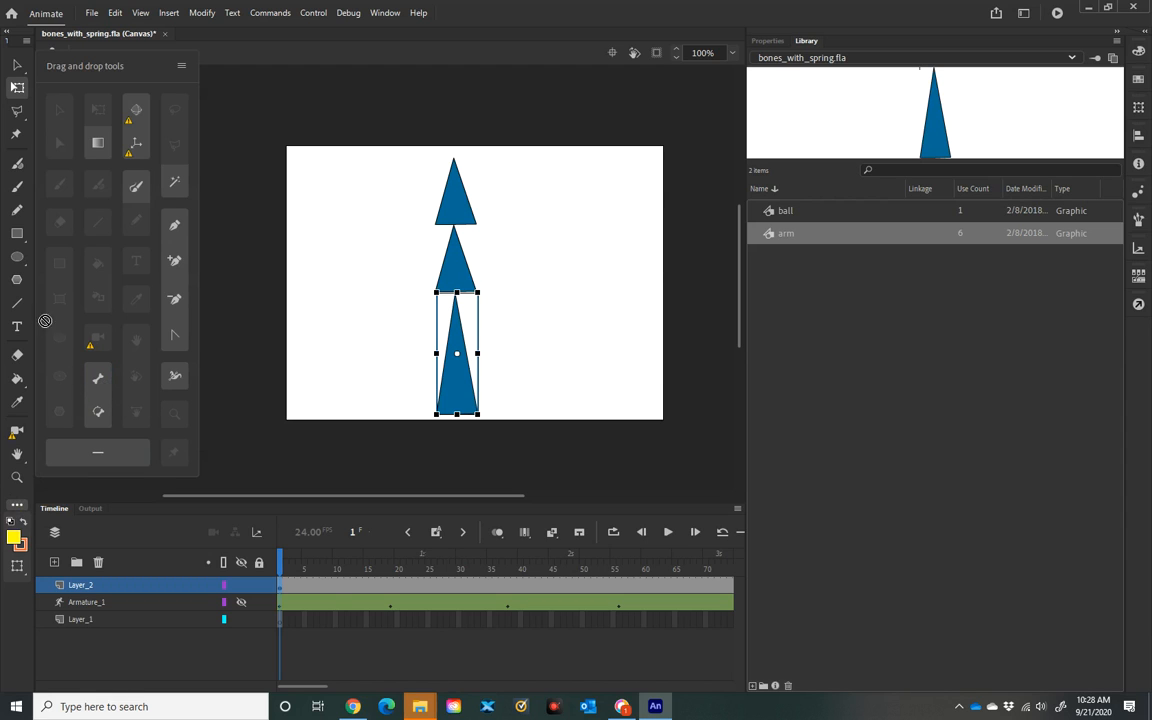
left_click_drag(33, 307, 13, 226)
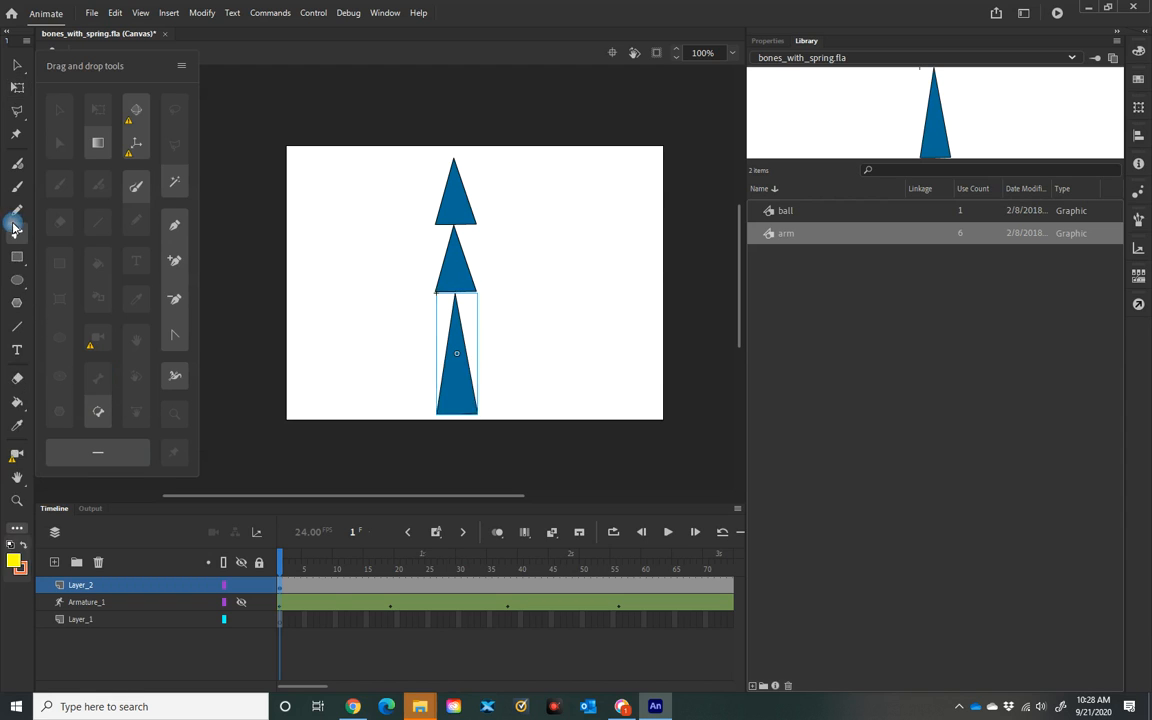
left_click(17, 232)
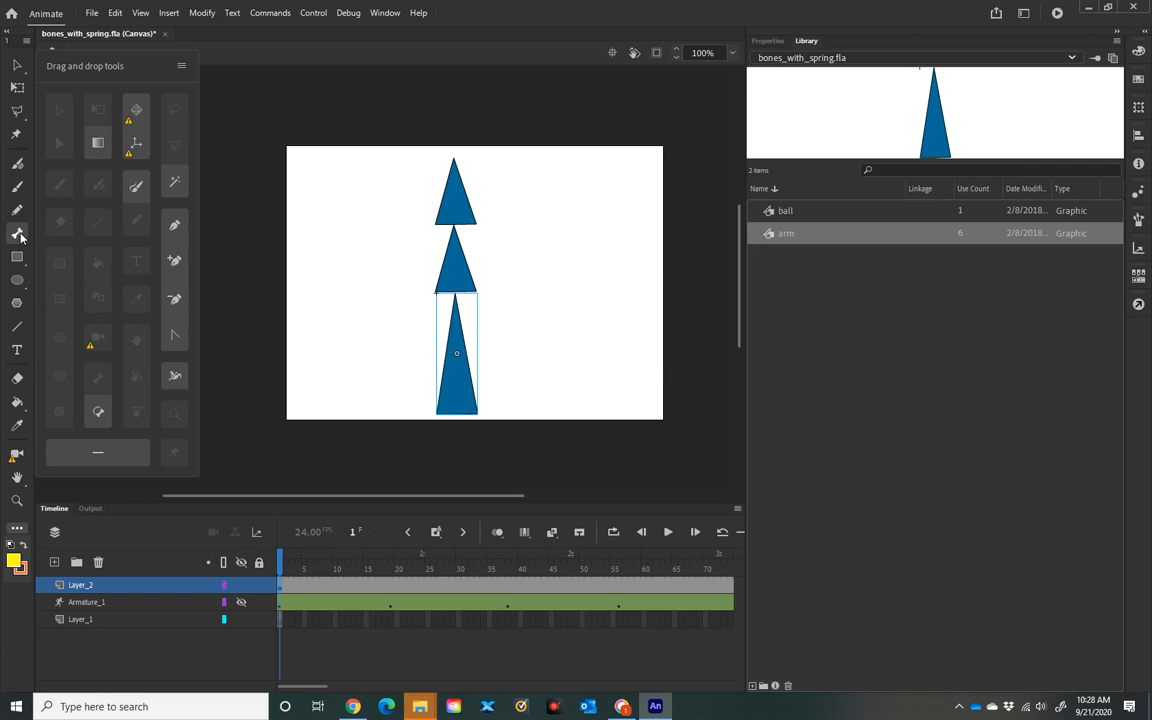
Step: Draw a bone chain from the base of the lower arm up through the middle arm to the top arm
left_click(459, 417)
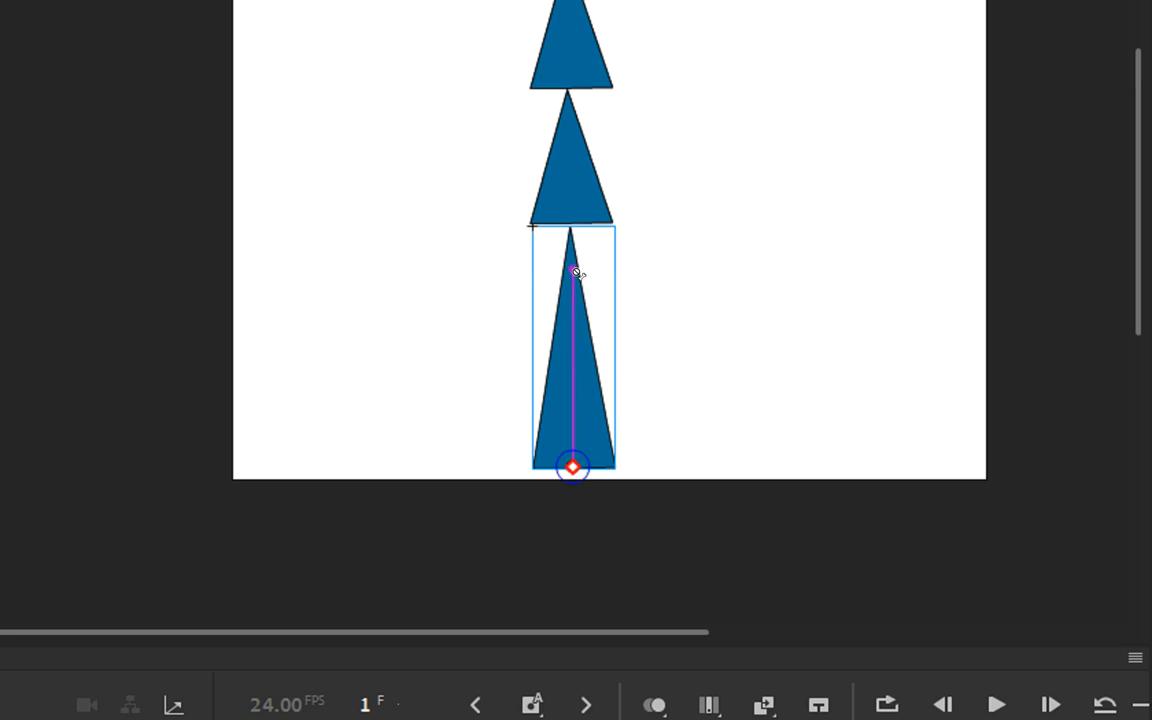
left_click(565, 215, "shift")
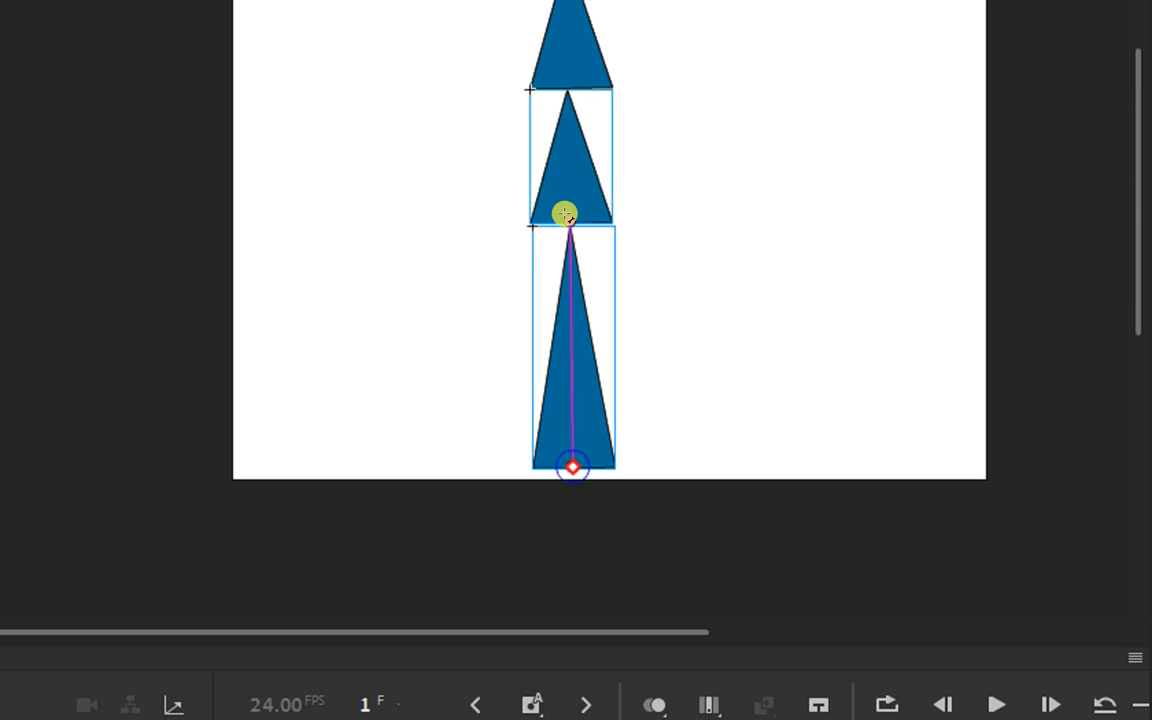
left_click_drag(567, 215, 578, 133)
left_click_drag(580, 182, 566, 154)
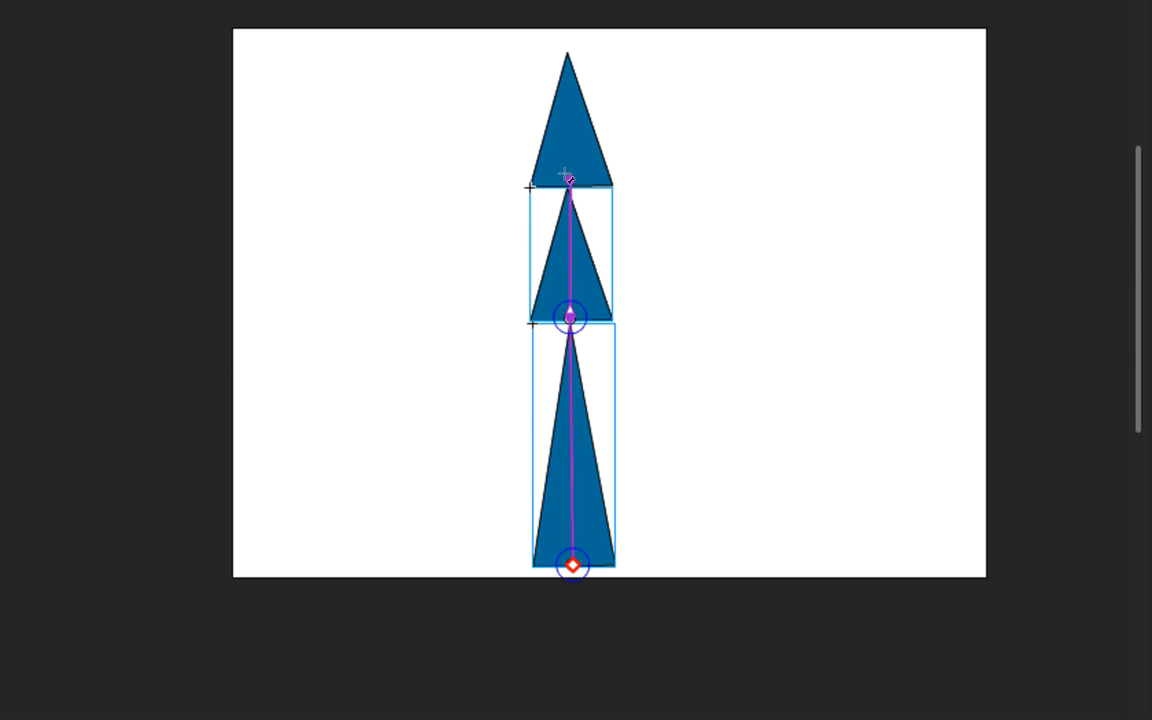
left_click(562, 176)
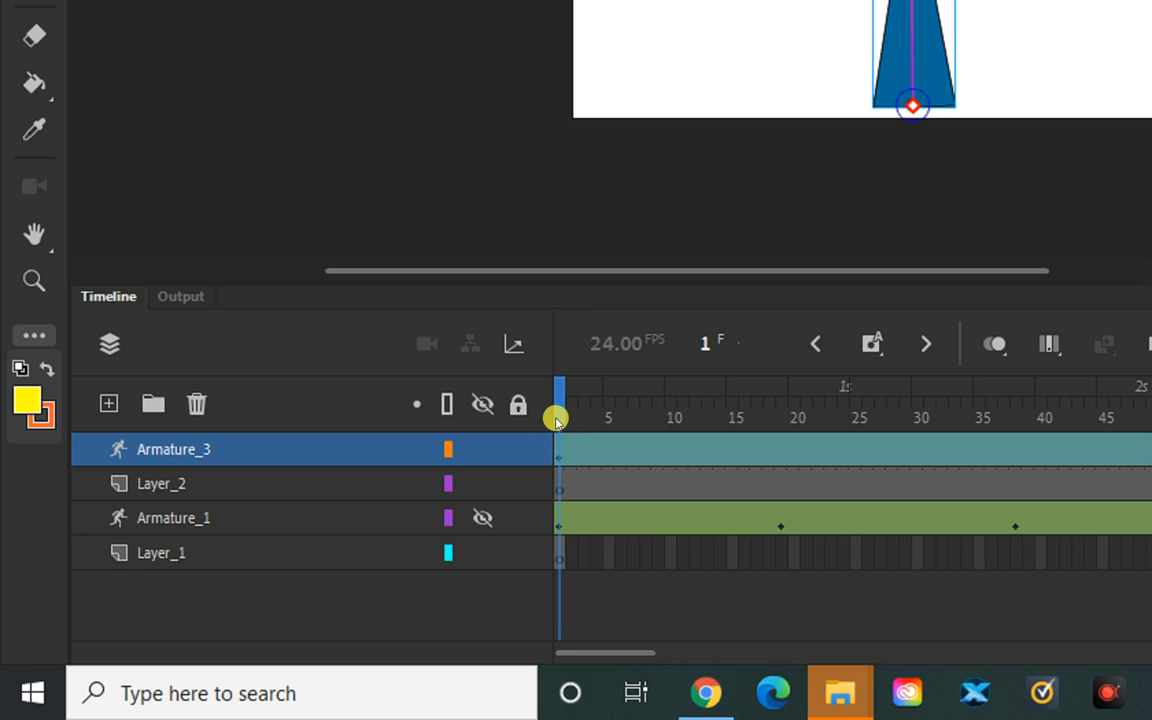
Step: At frame 25, pose the arm chain bending over to the left with the Selection tool
left_click(279, 570)
left_click_drag(559, 421, 555, 388)
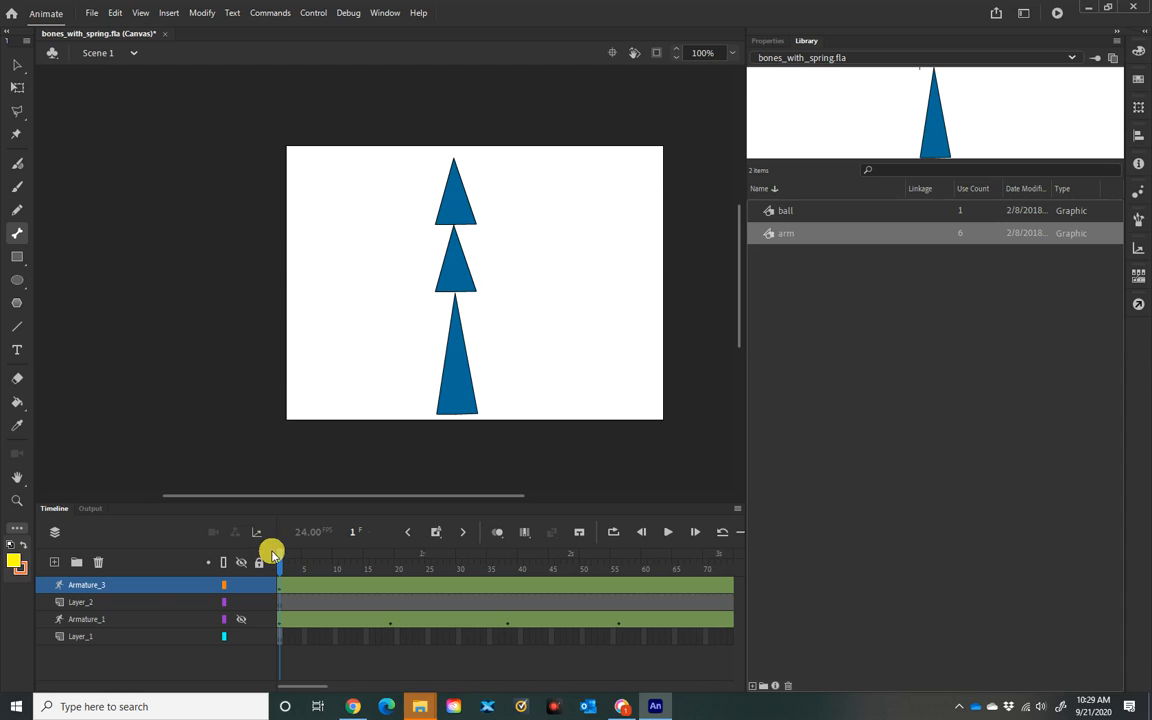
left_click_drag(281, 562, 432, 560)
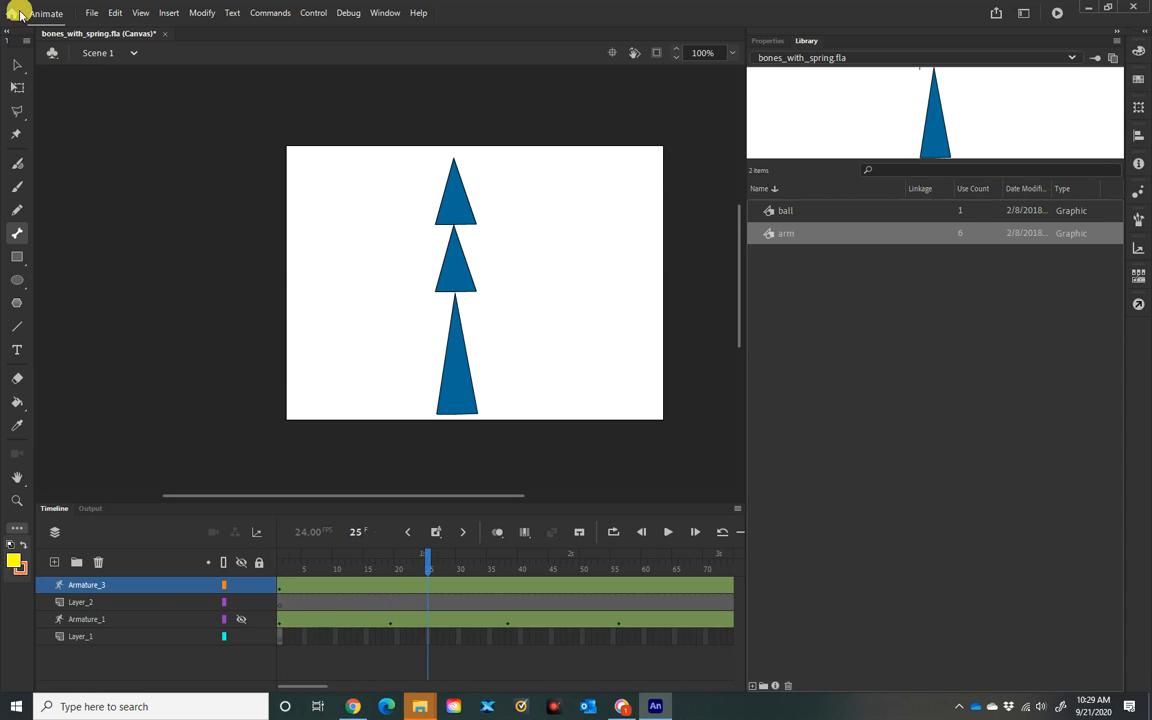
left_click(17, 65)
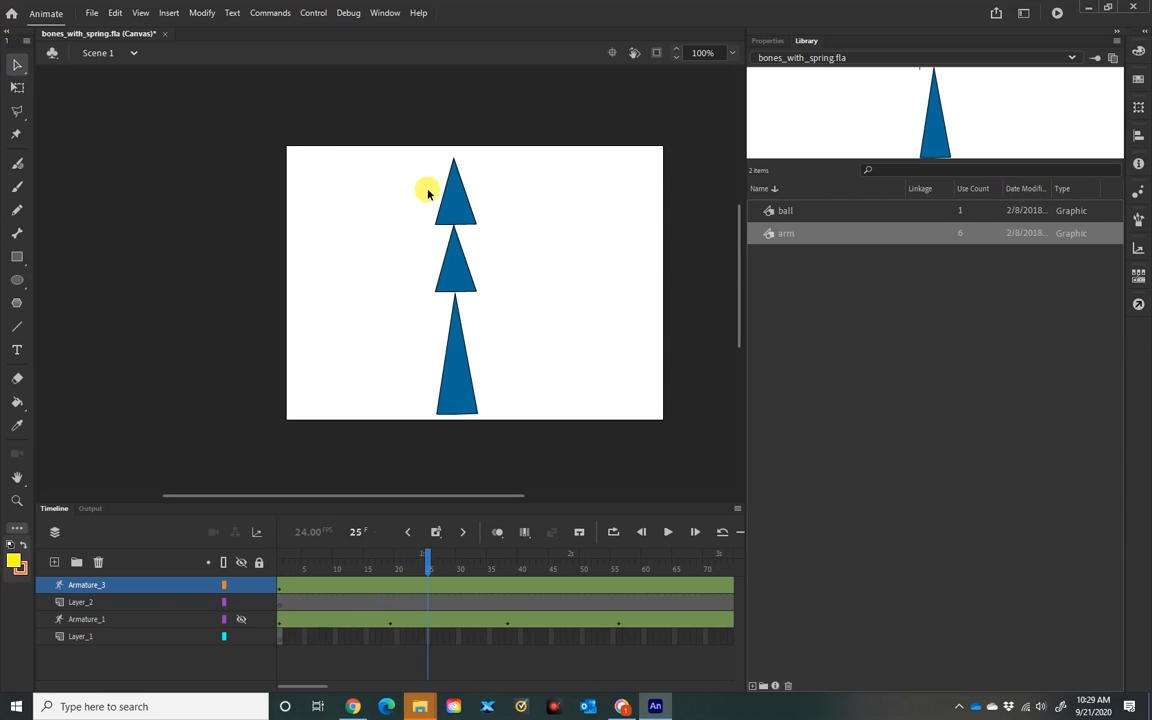
left_click(460, 191)
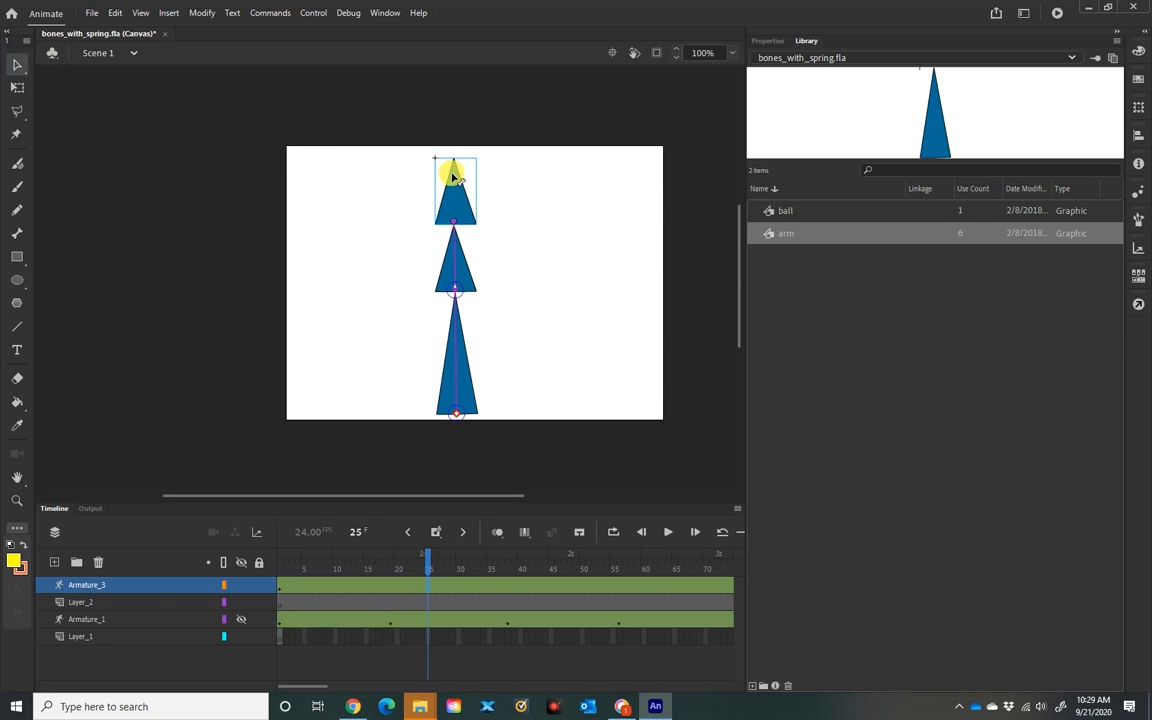
left_click_drag(453, 179, 315, 222)
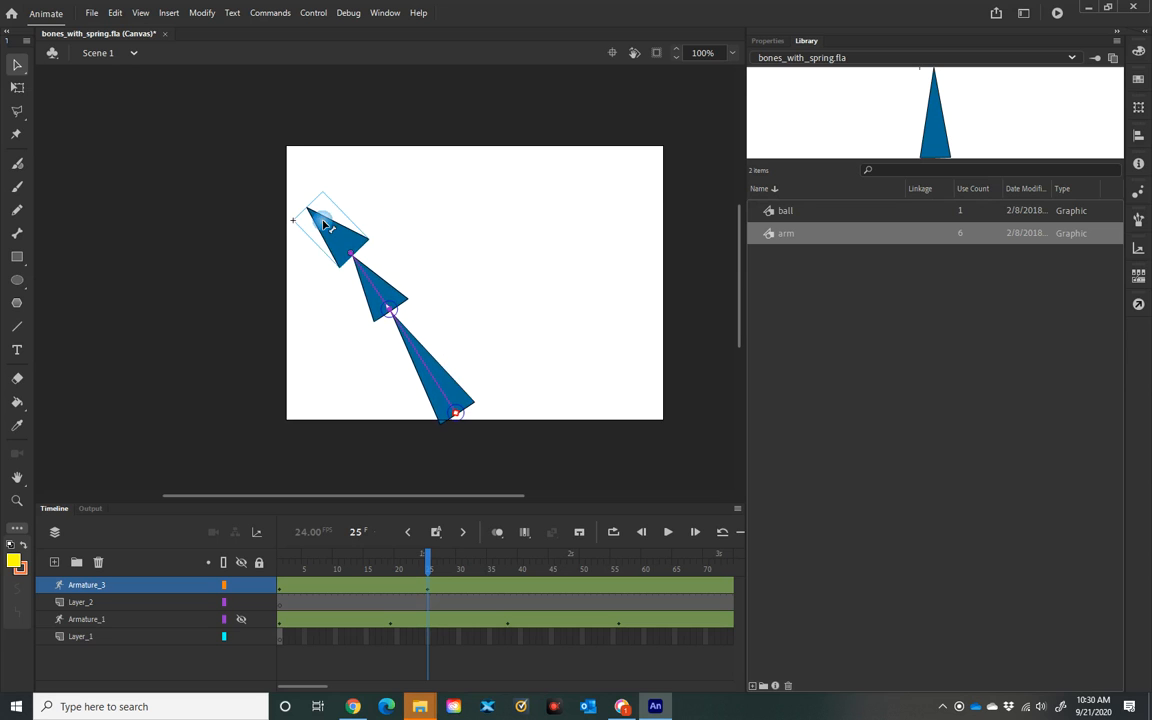
left_click_drag(373, 282, 359, 301)
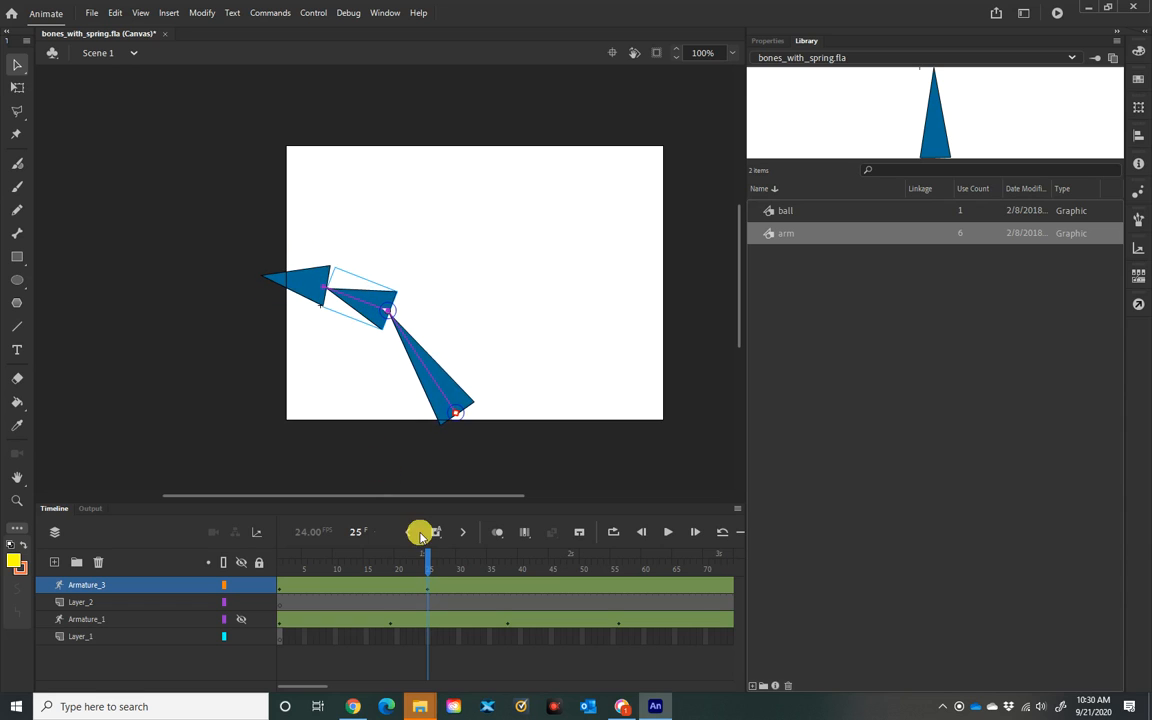
Step: At about frame 48, pose the chain swinging over to the right, then return to frame 1
left_click_drag(429, 556, 570, 563)
left_click_drag(298, 291, 591, 279)
left_click_drag(570, 557, 258, 414)
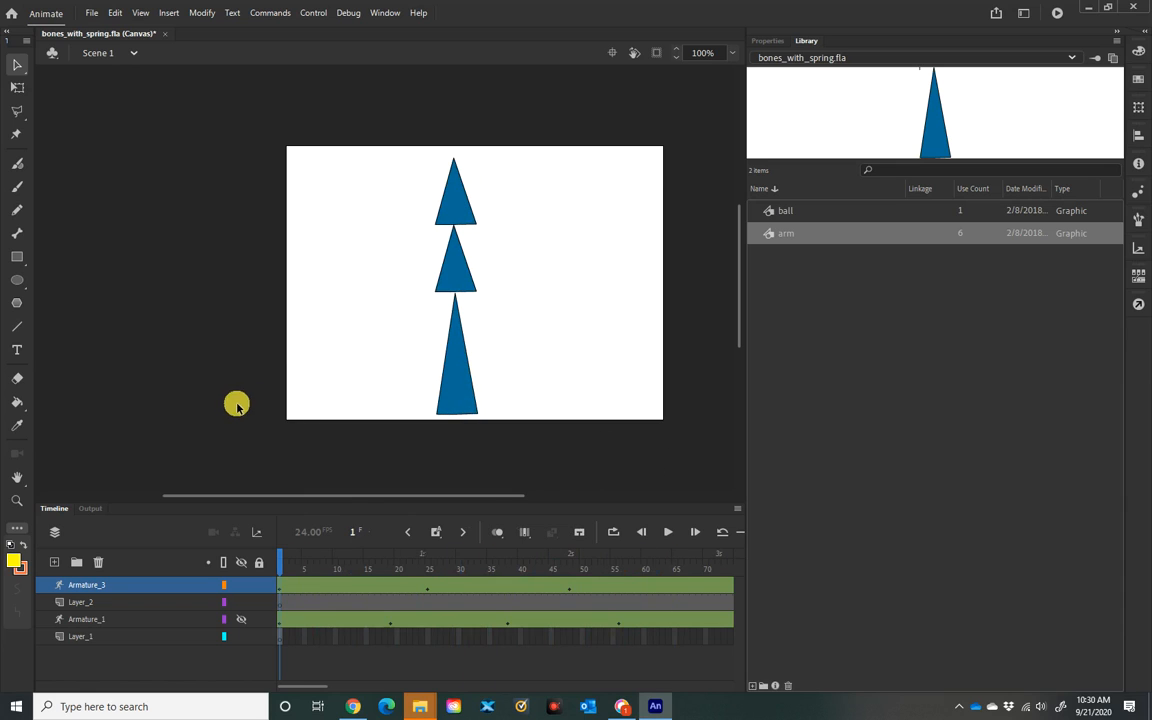
Step: Set the lower bone's spring strength to 100
left_click(455, 395)
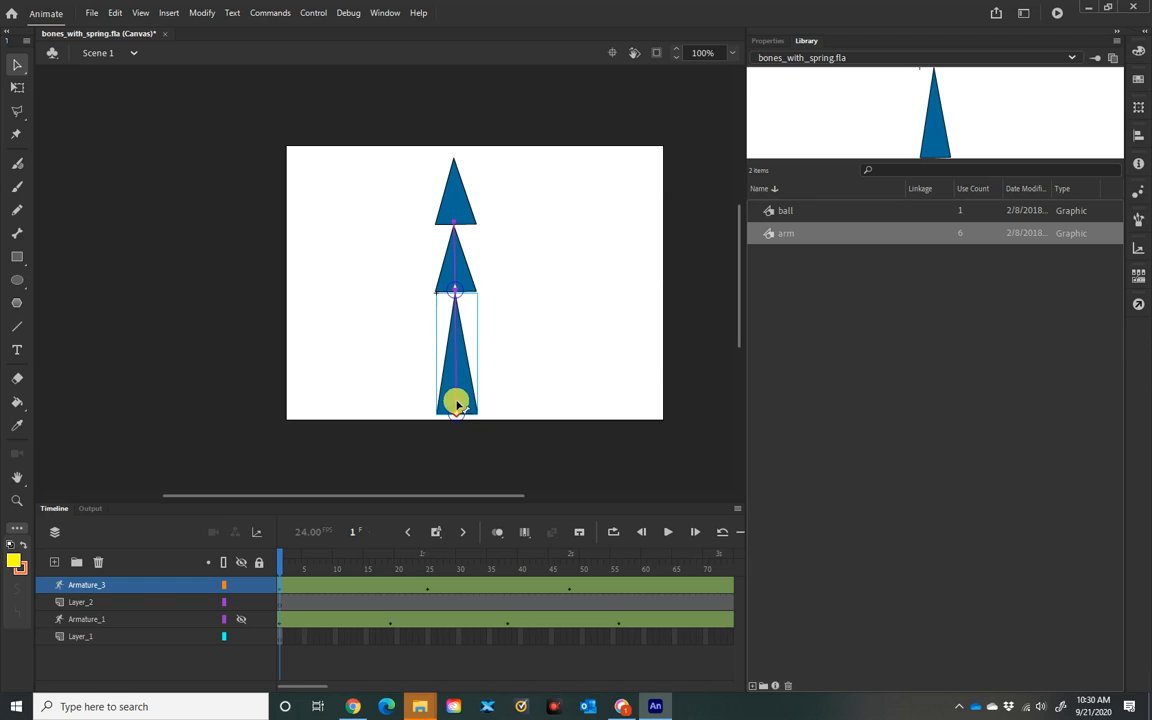
left_click(778, 43)
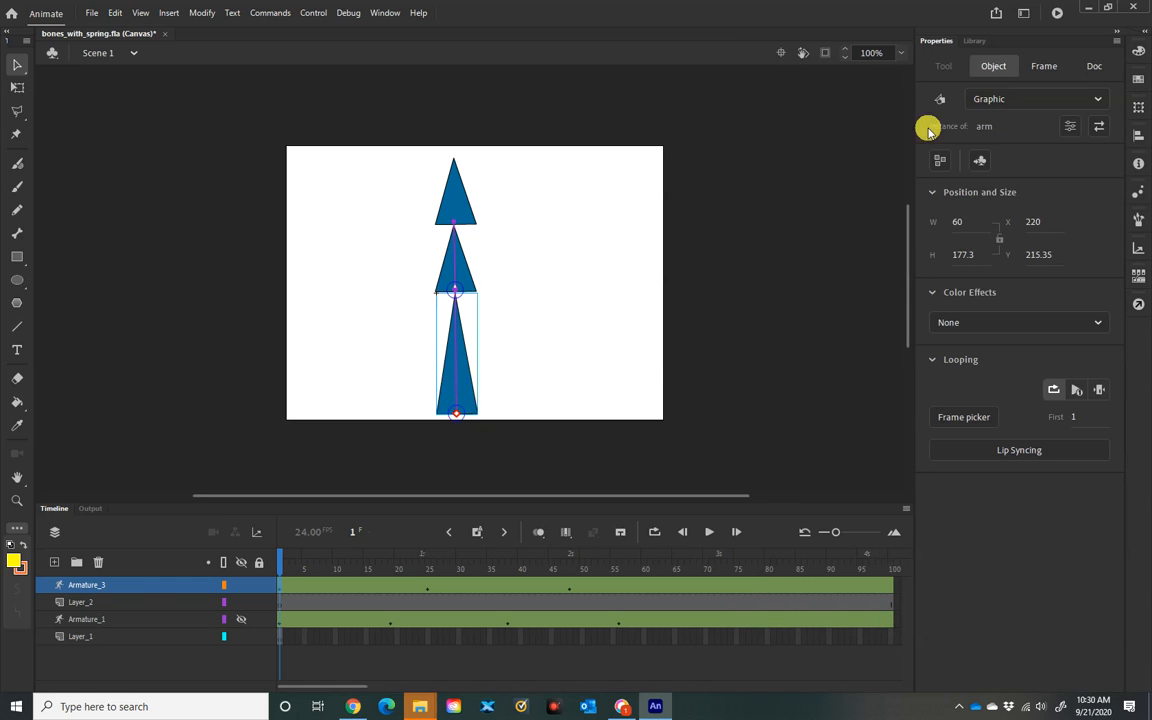
left_click(458, 387)
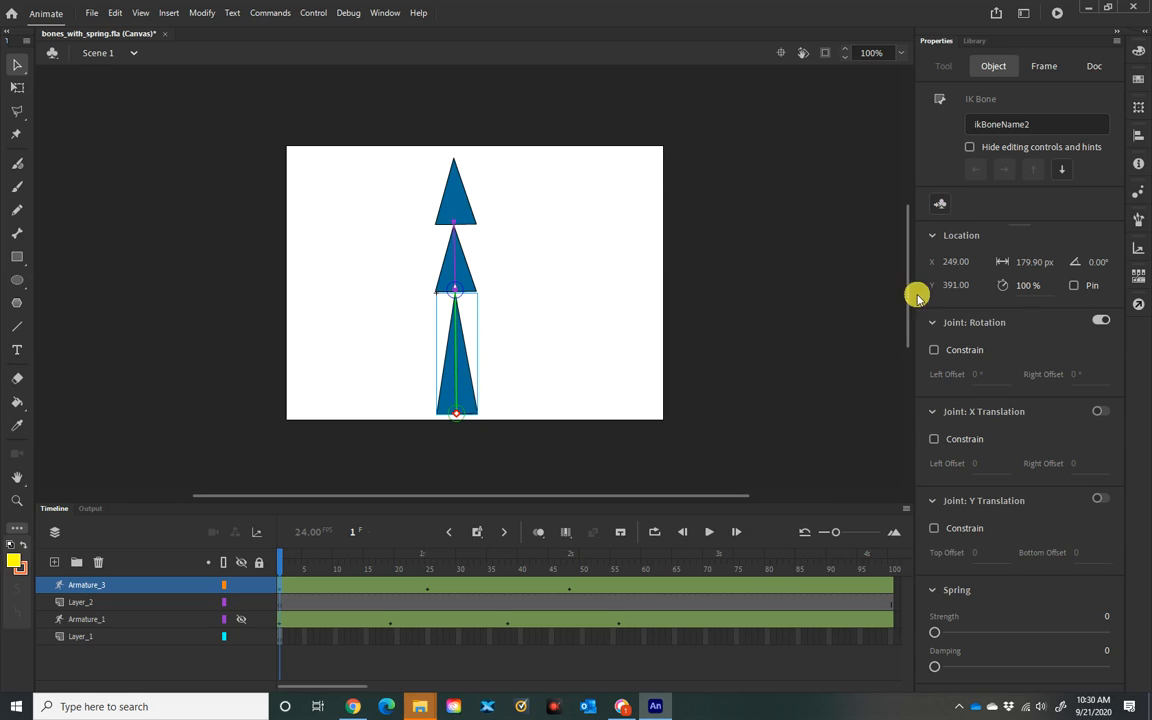
left_click(934, 633)
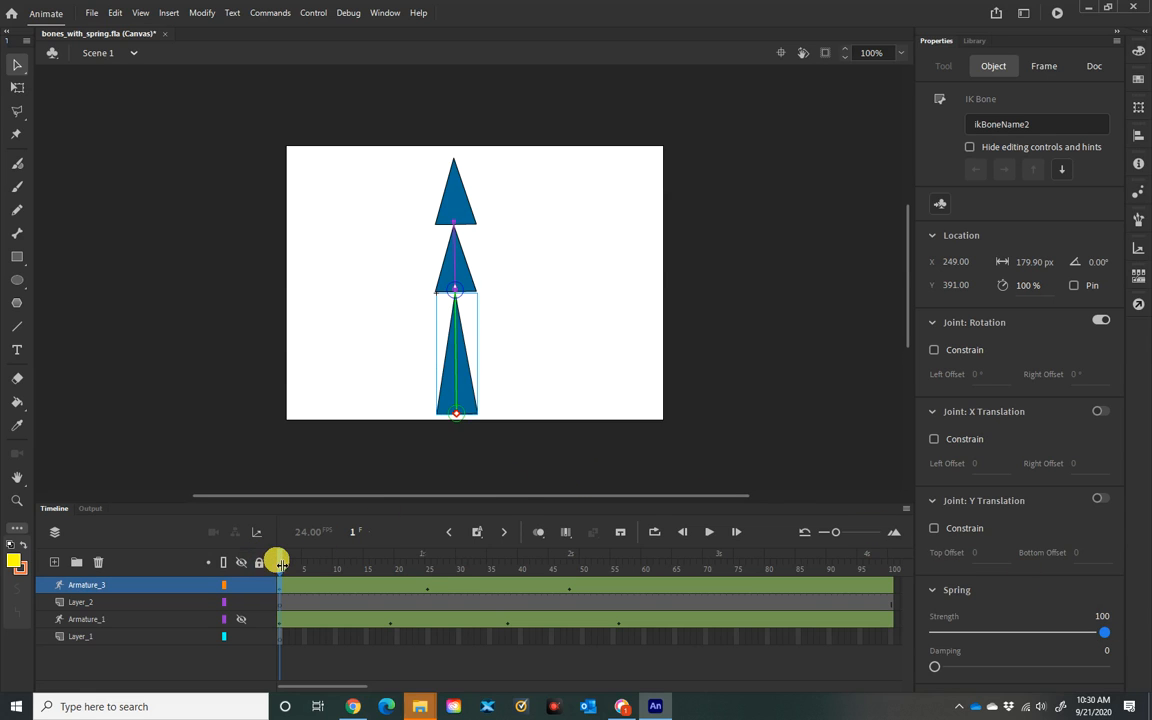
Step: Play the armature animation to preview the spring motion
left_click_drag(283, 566, 708, 540)
left_click(709, 533)
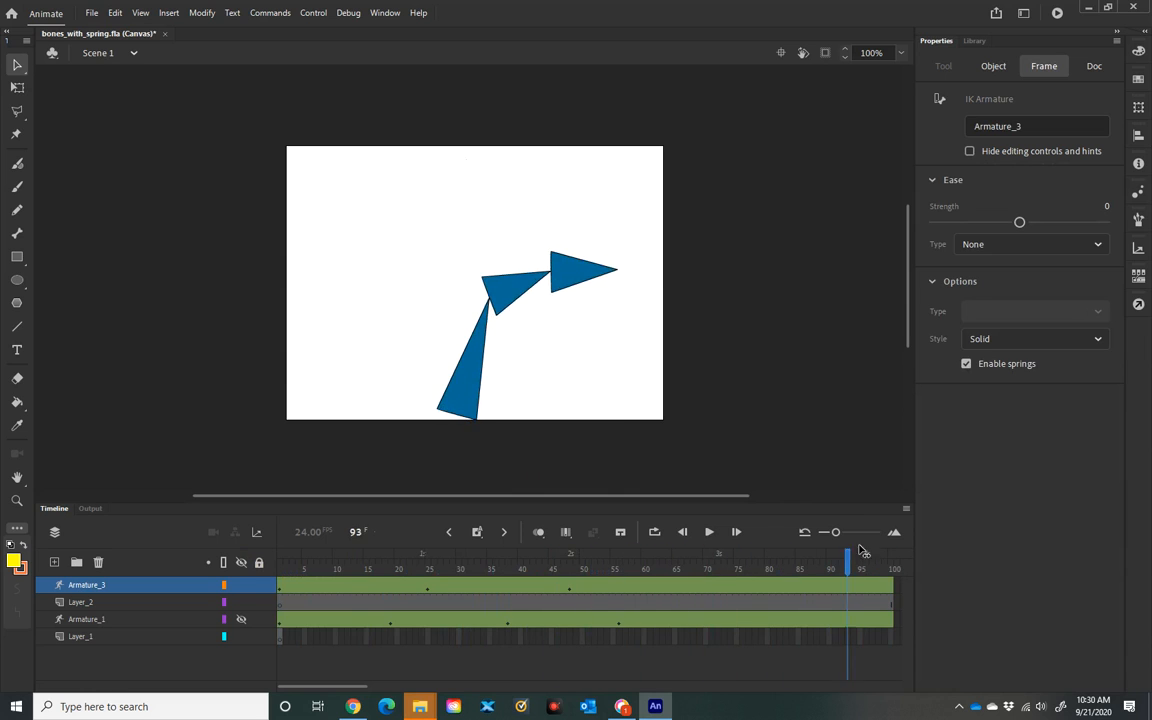
left_click_drag(262, 505, 239, 463)
left_click(333, 457)
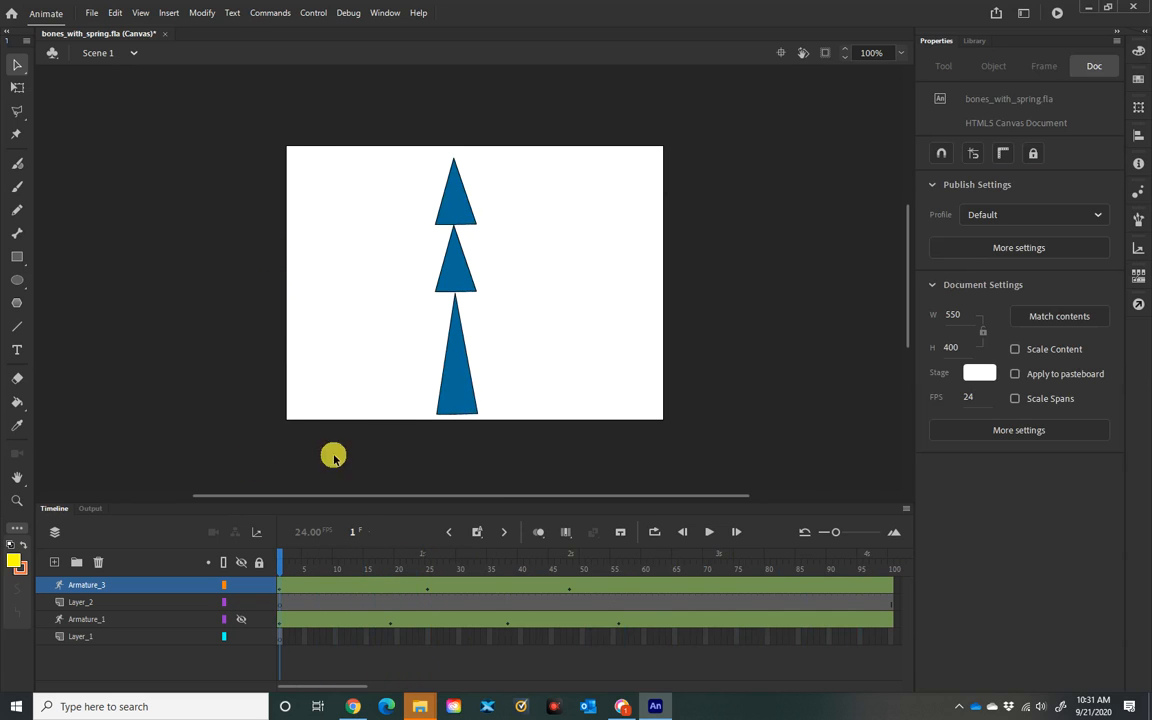
Step: Set the lower bone's spring damping to 58
left_click(459, 393)
left_click(458, 391)
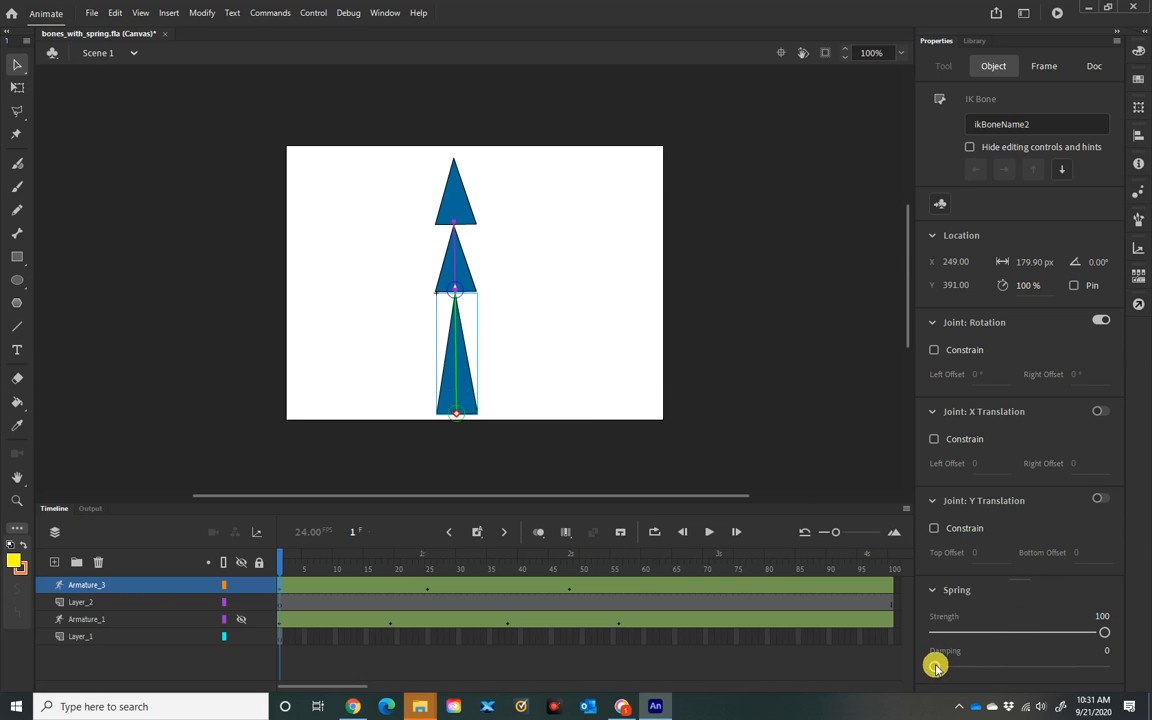
left_click_drag(988, 667, 1033, 666)
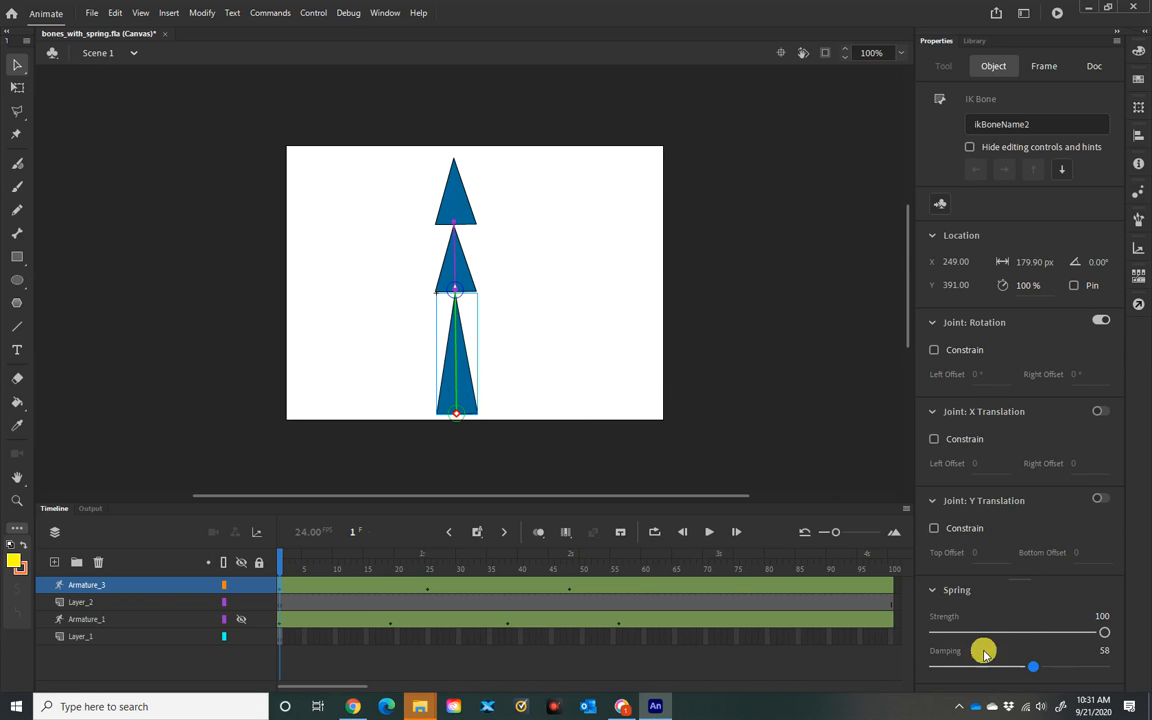
left_click_drag(284, 557, 226, 560)
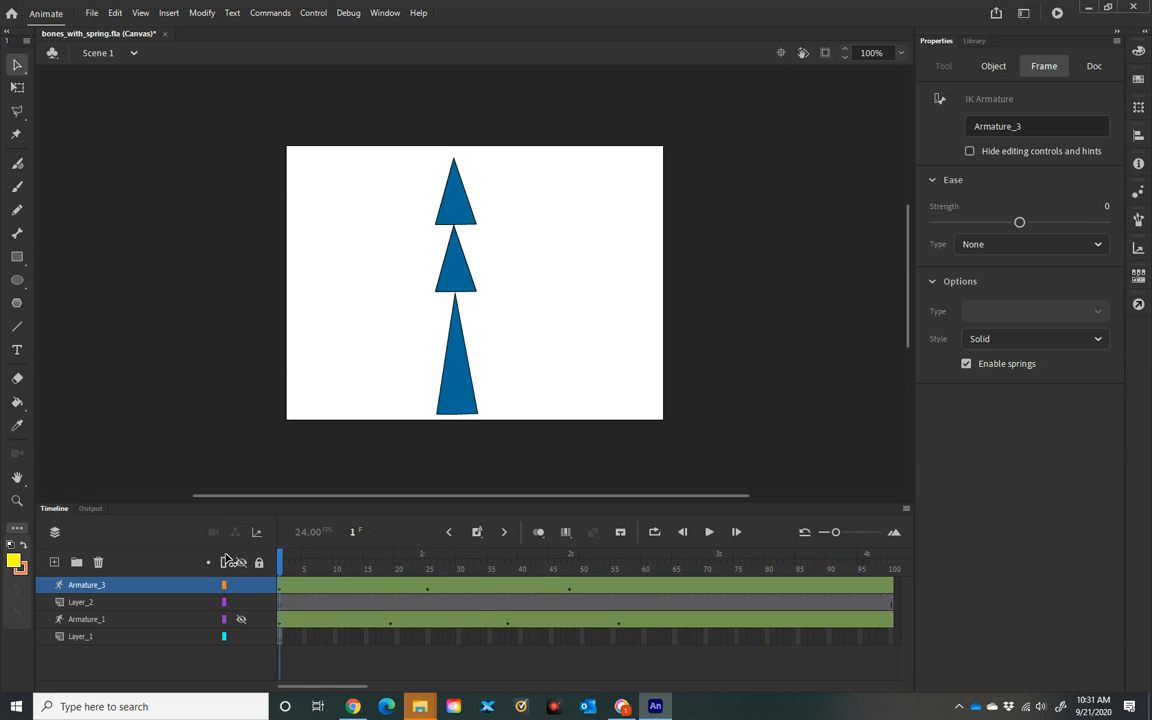
left_click_drag(302, 565, 234, 560)
left_click(178, 556)
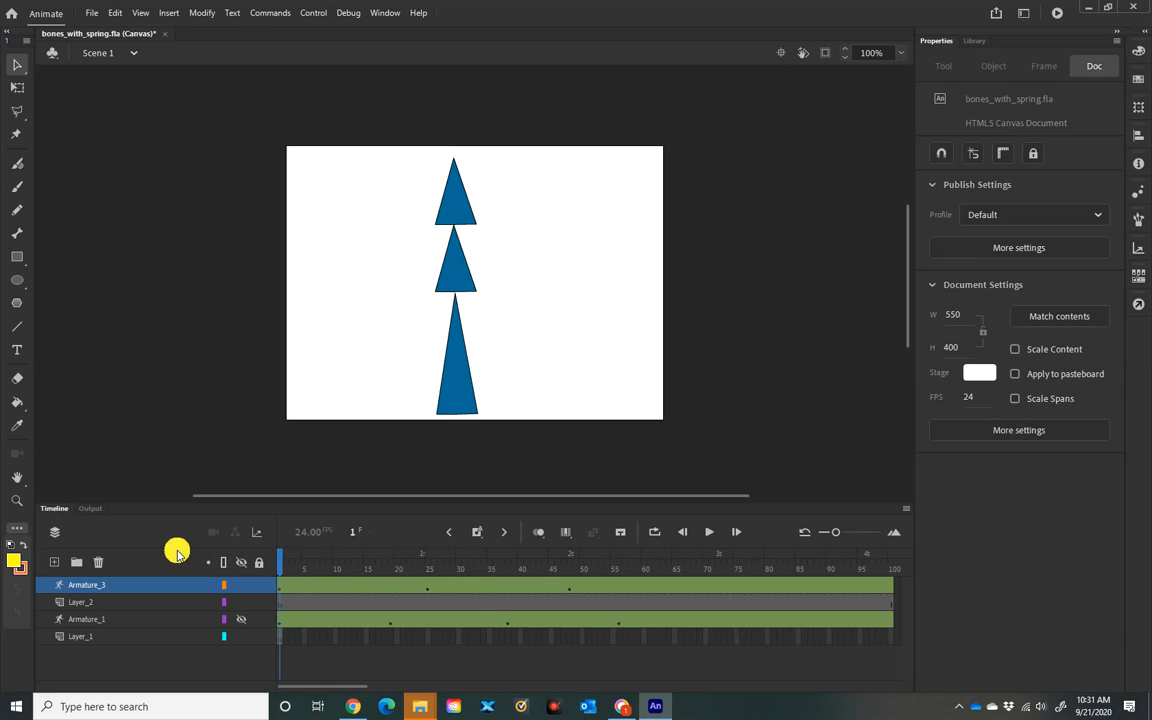
Step: Set the middle bone's spring strength to 50
left_click(458, 393)
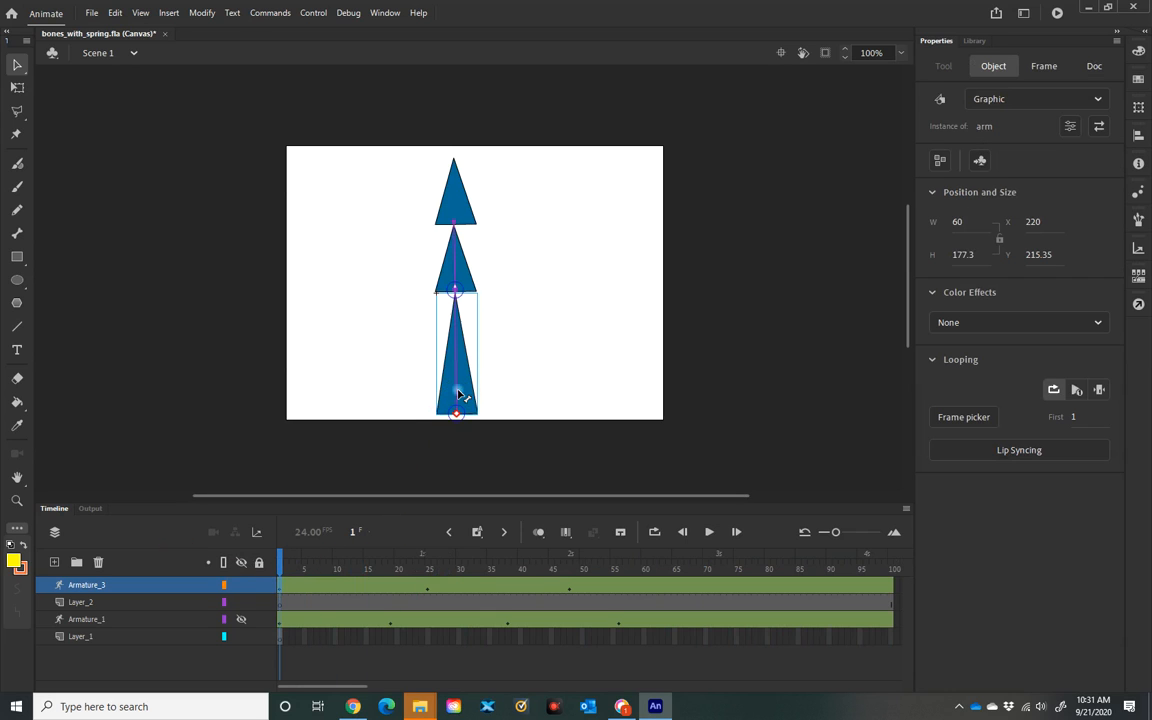
left_click(455, 270)
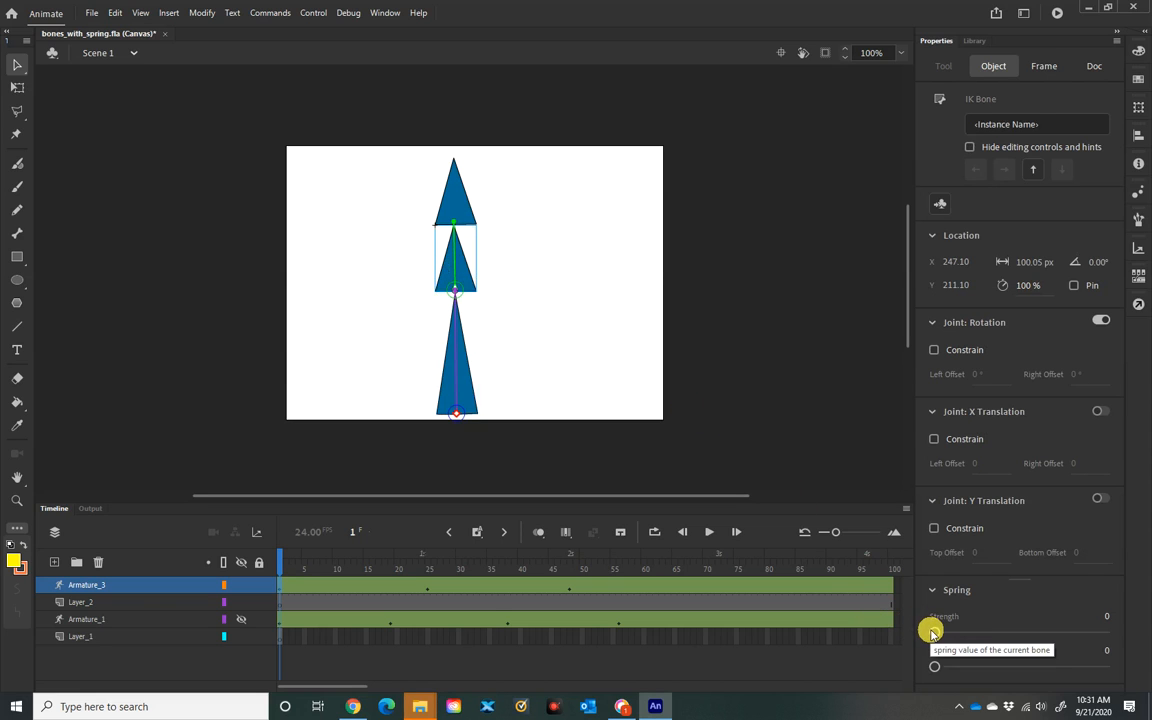
left_click_drag(932, 632, 946, 632)
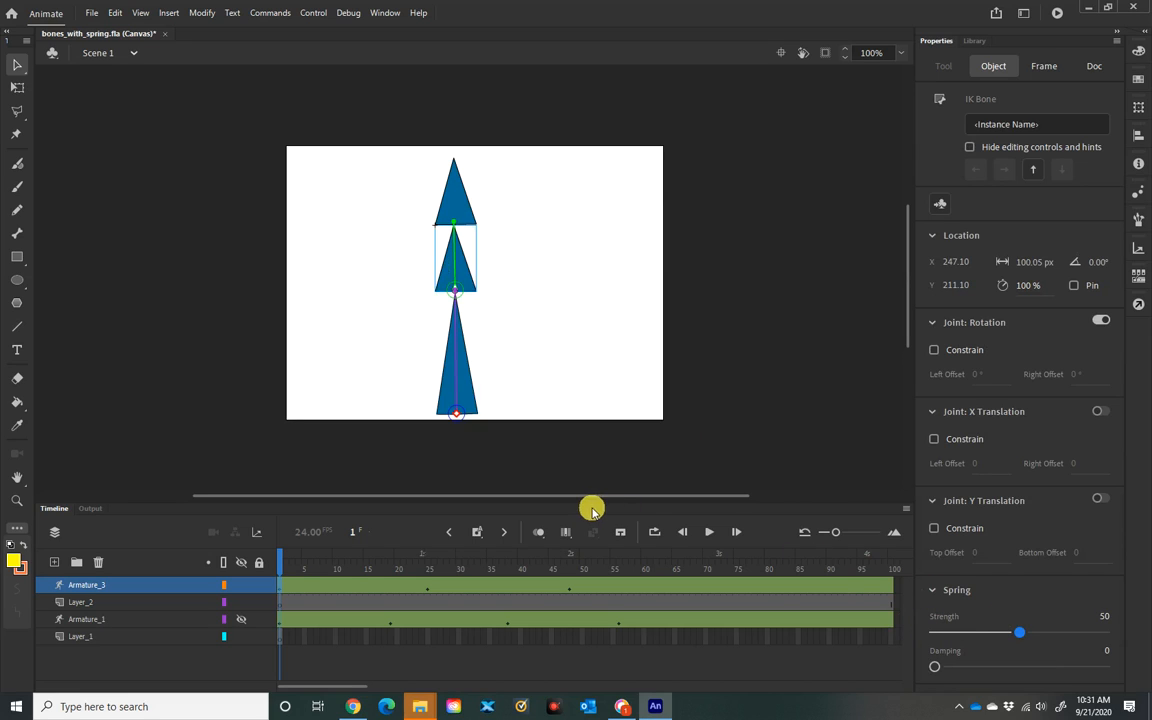
Step: Check the lower bone's spring strength and damping settings
left_click_drag(281, 567, 190, 470)
left_click(188, 467)
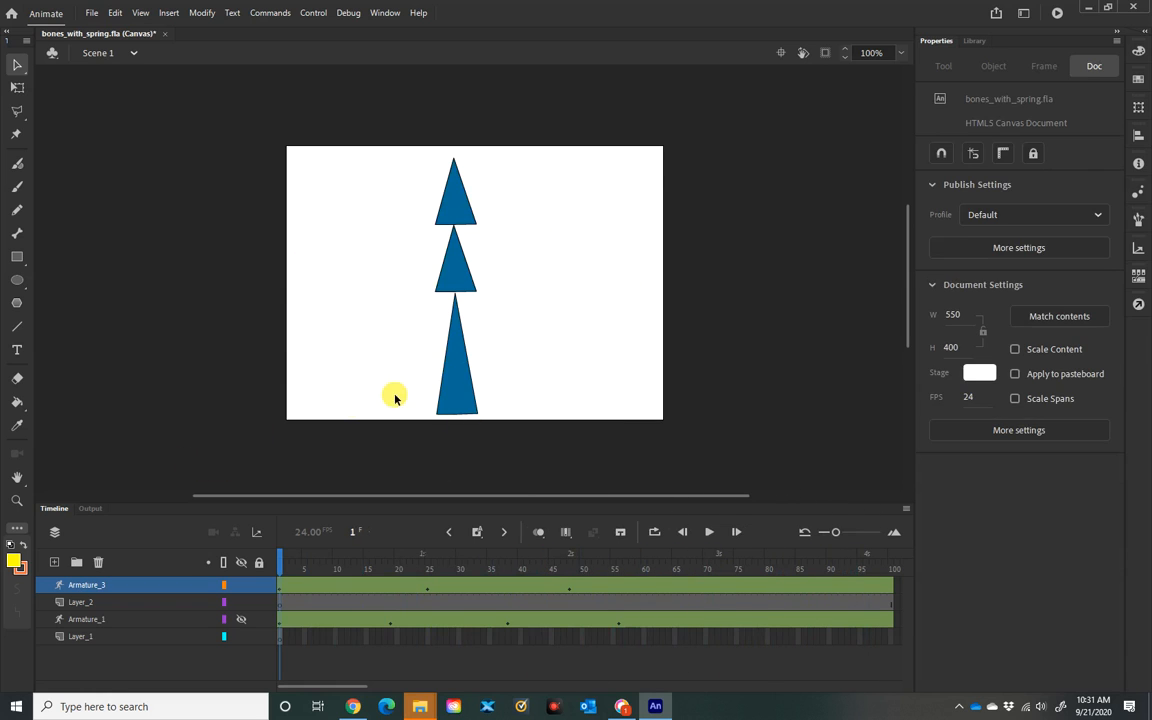
left_click(461, 394)
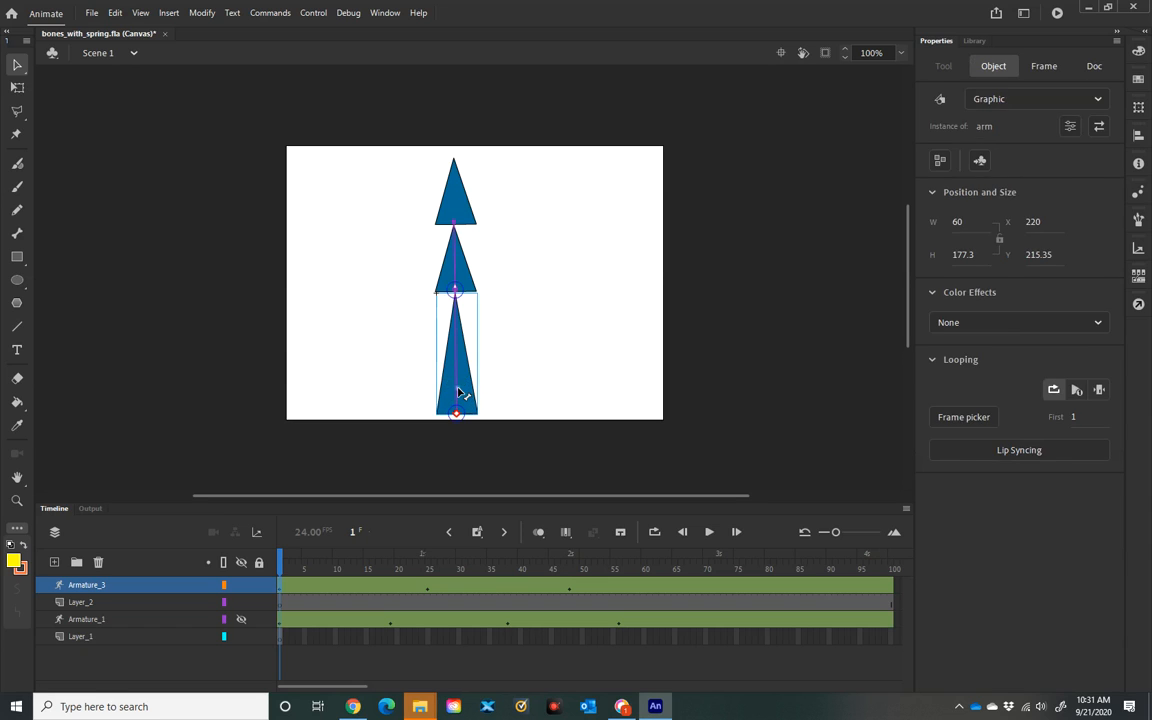
left_click(461, 394)
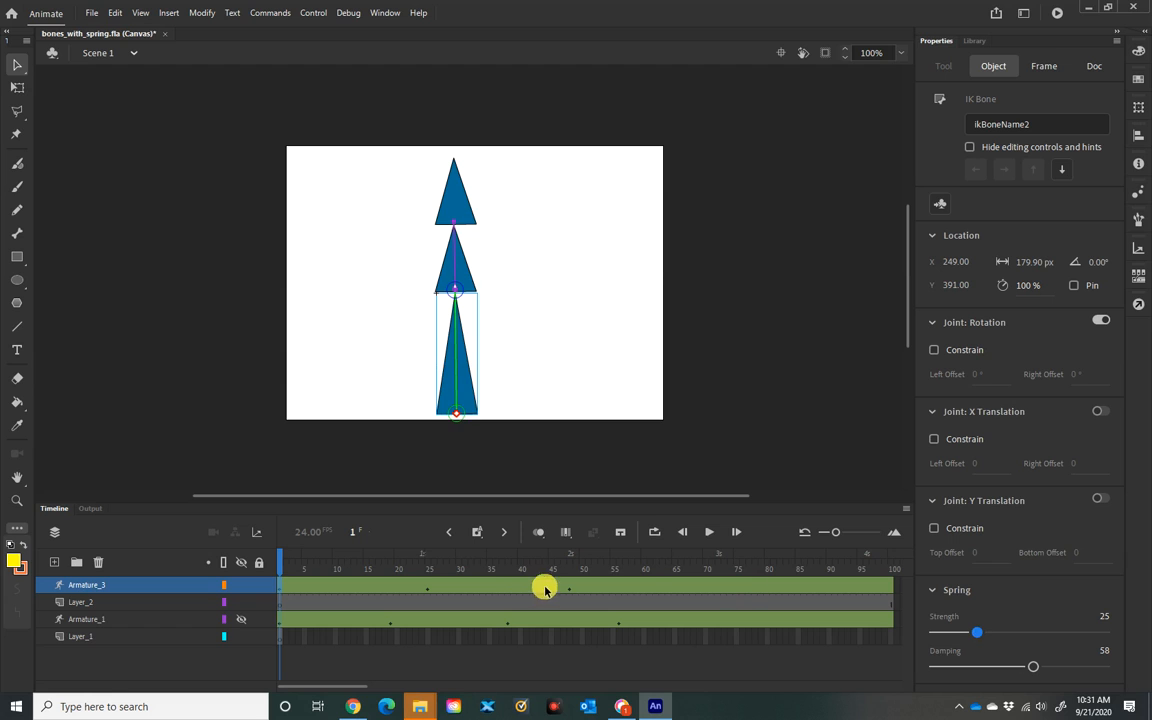
left_click(285, 568)
left_click_drag(285, 568, 230, 516)
left_click_drag(320, 513, 75, 498)
left_click(48, 496)
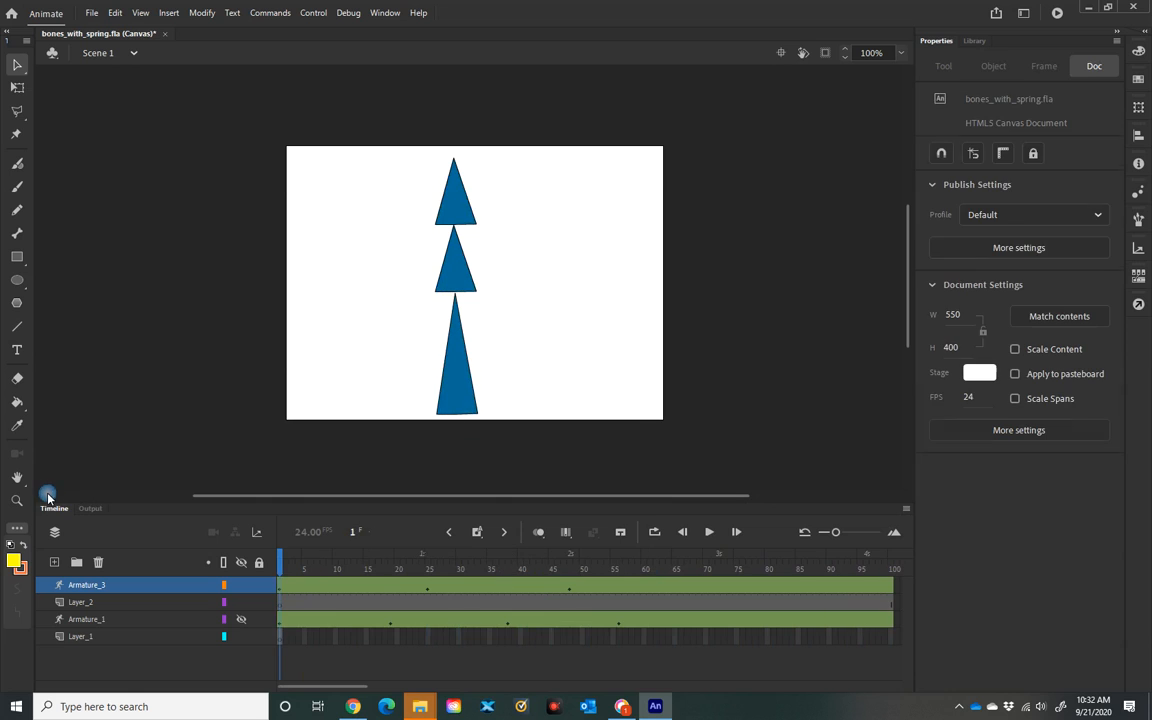